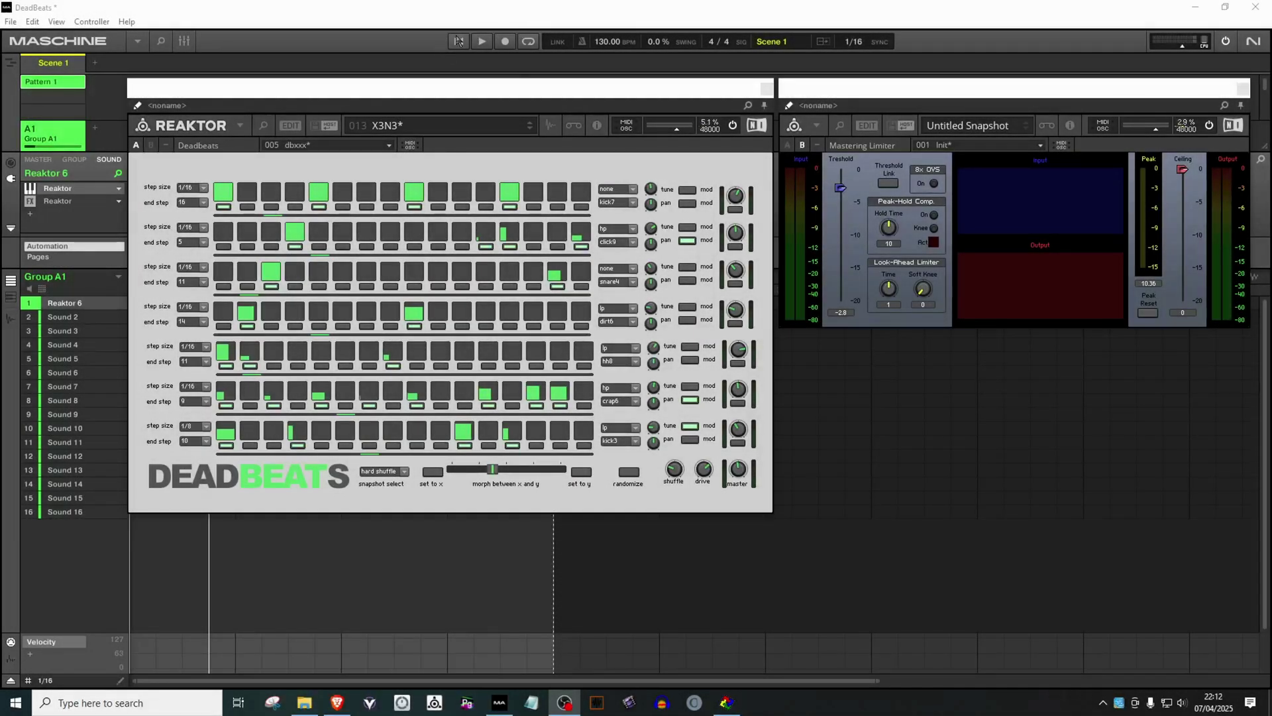
Return Maschine's transport to the start and play the Deadbeats pattern to hear it.
click(458, 41)
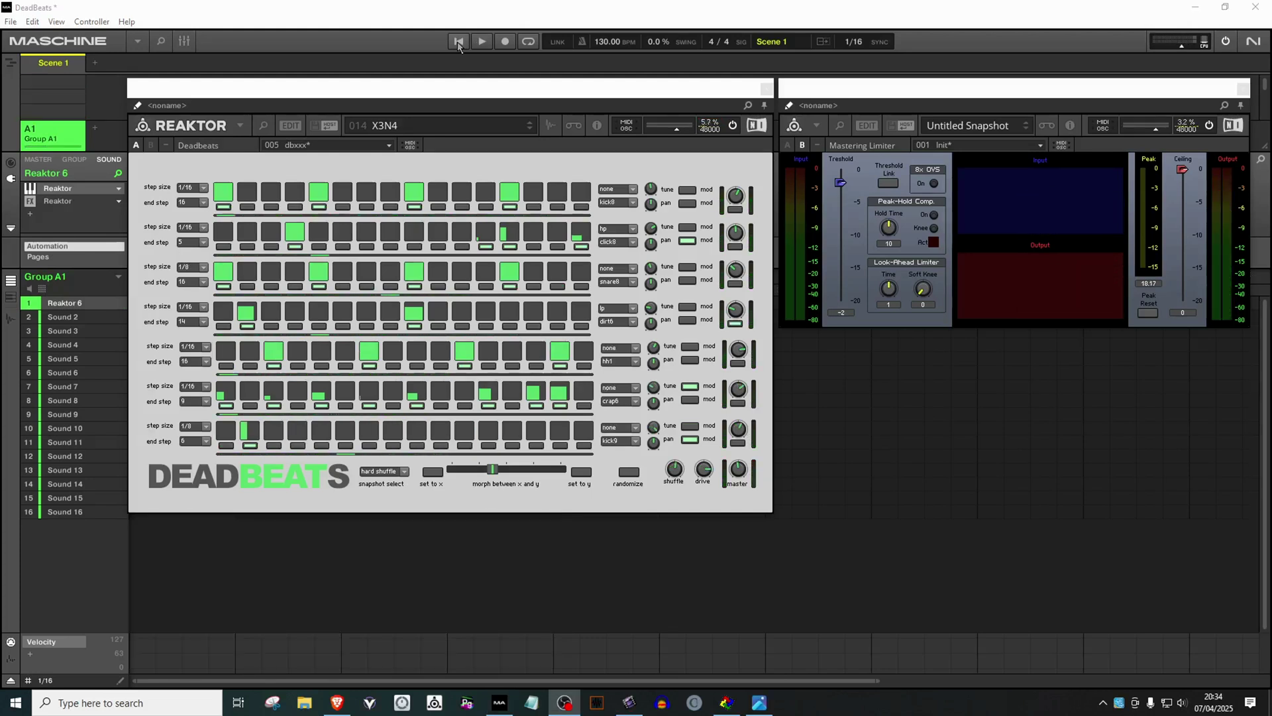
click(457, 42)
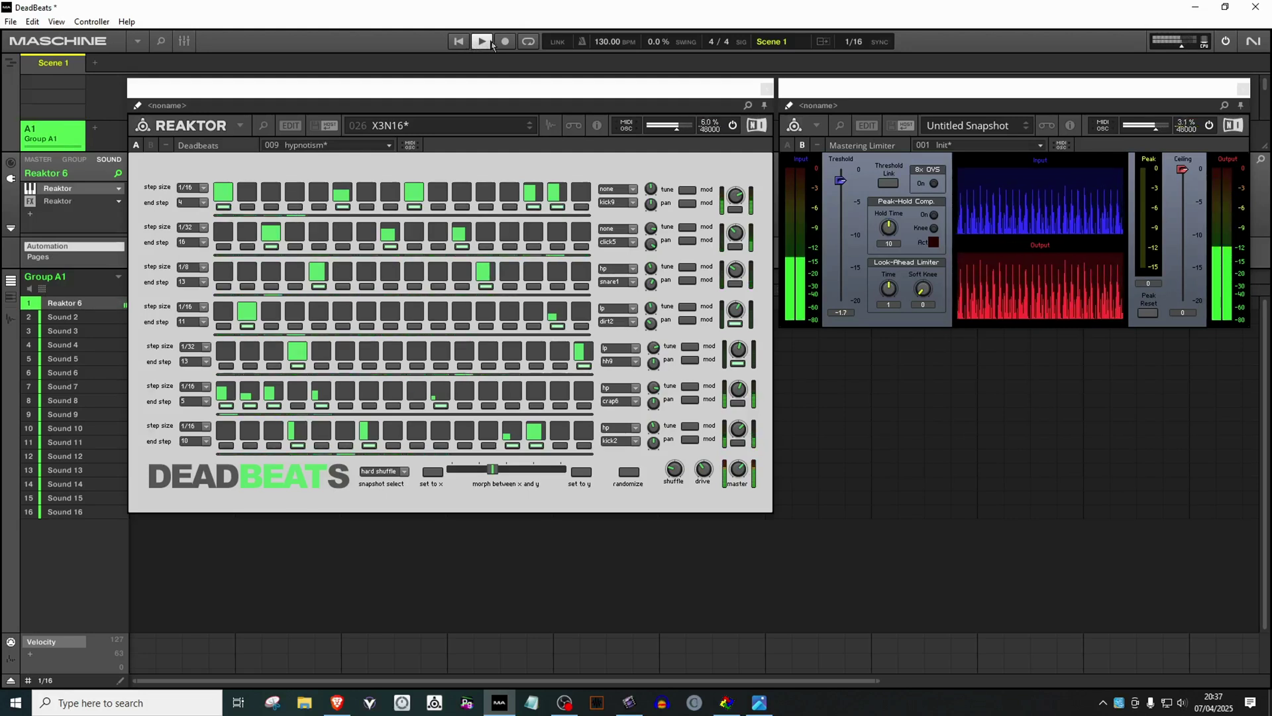
click(483, 42)
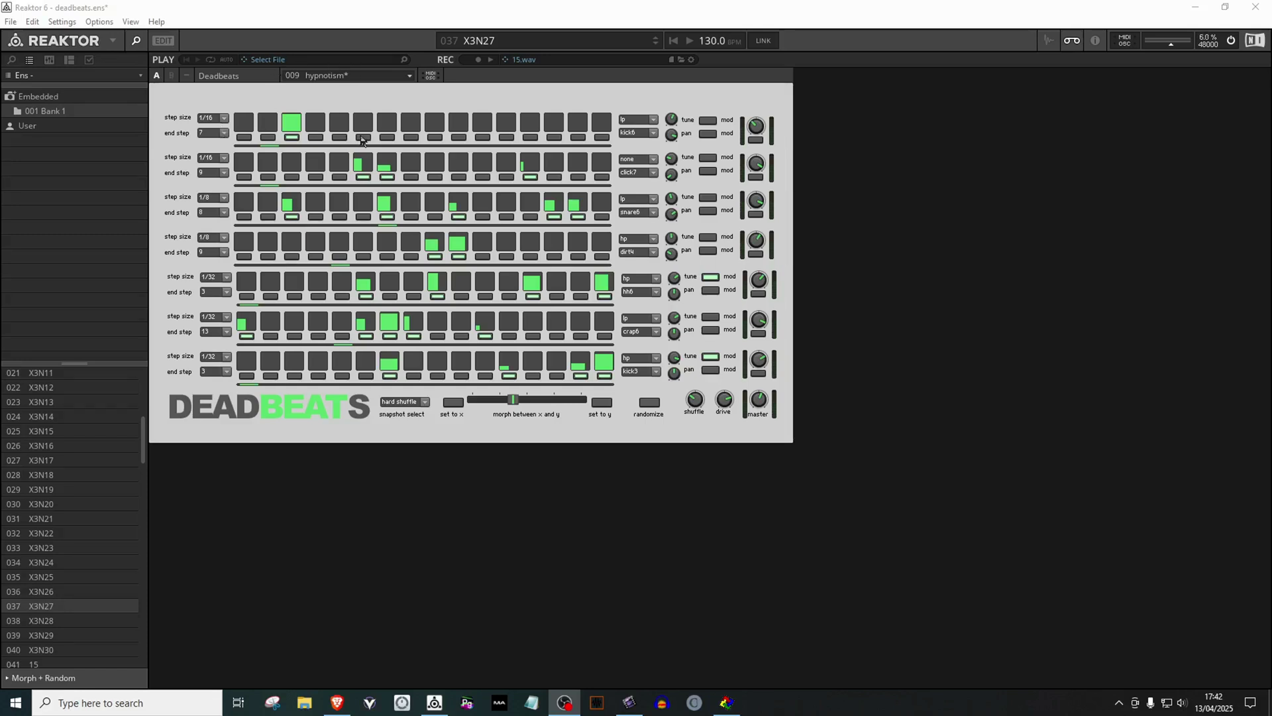
In Reaktor's Deadbeats ensemble, mute the six rows below the first kick row.
click(362, 138)
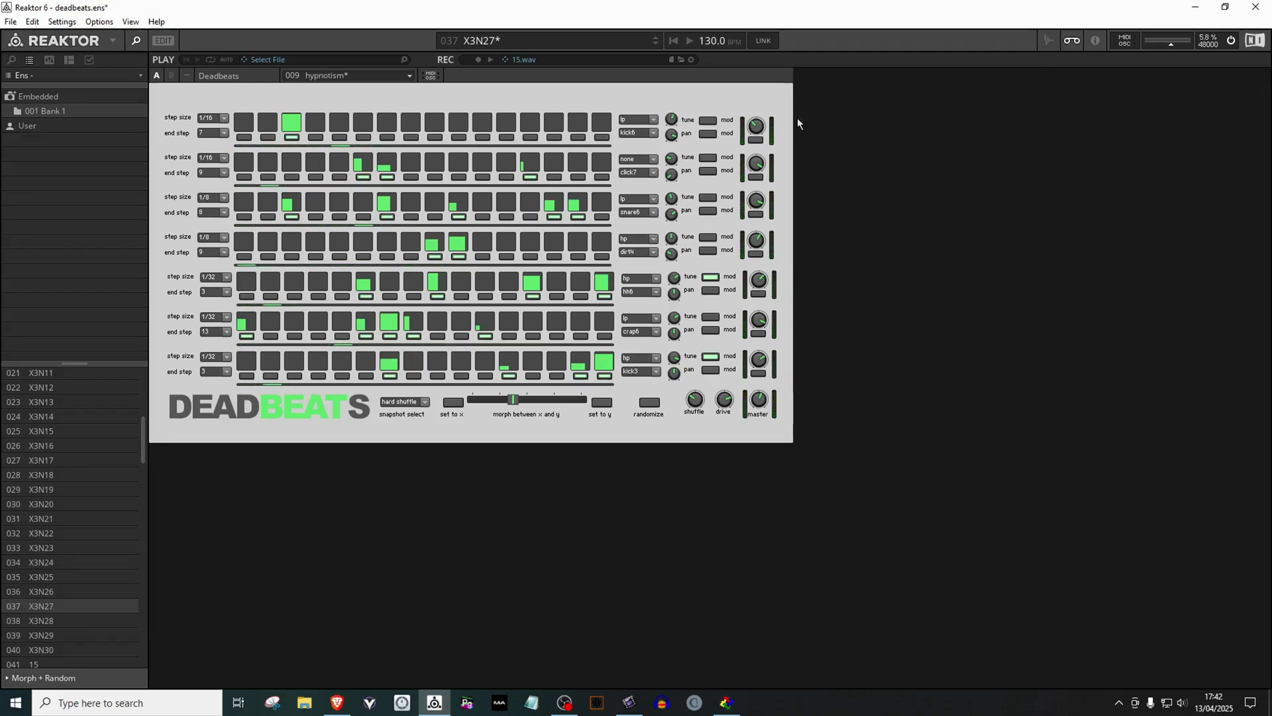
click(756, 178)
click(760, 255)
Set the first kick row's step size to 1/32 and its end step to 8.
click(225, 119)
click(207, 135)
click(223, 121)
click(208, 118)
click(224, 136)
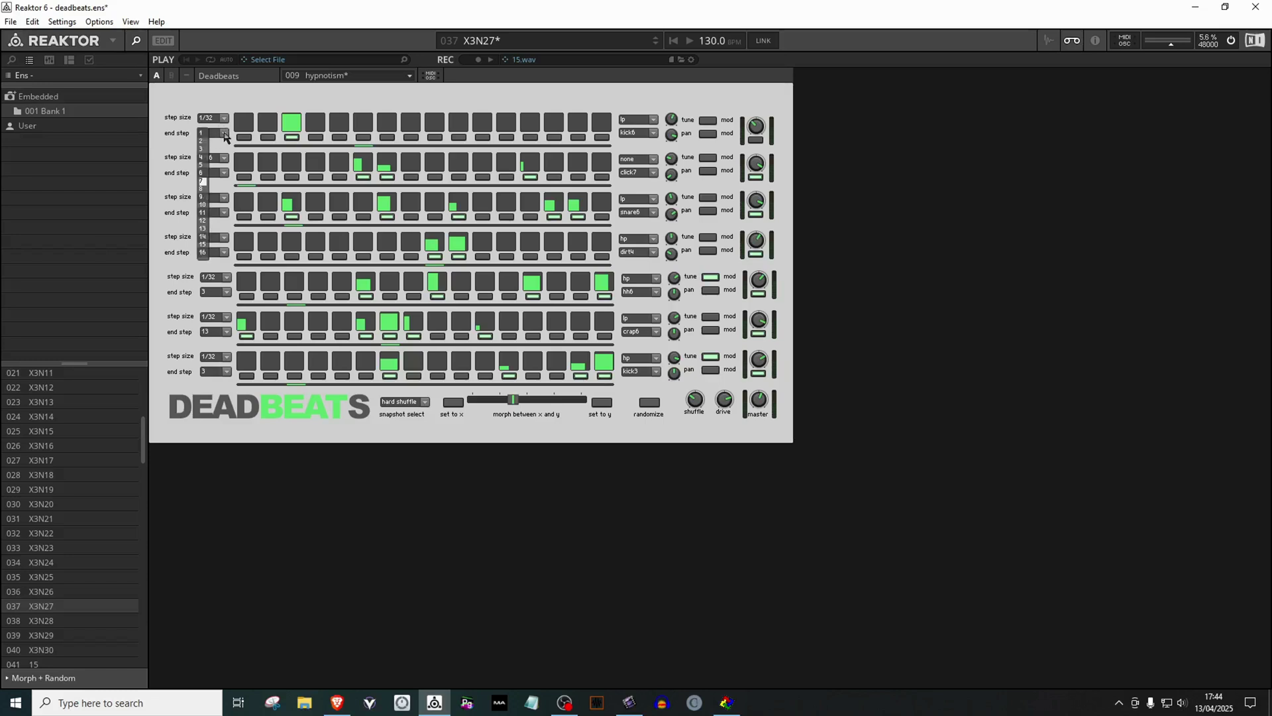
click(205, 190)
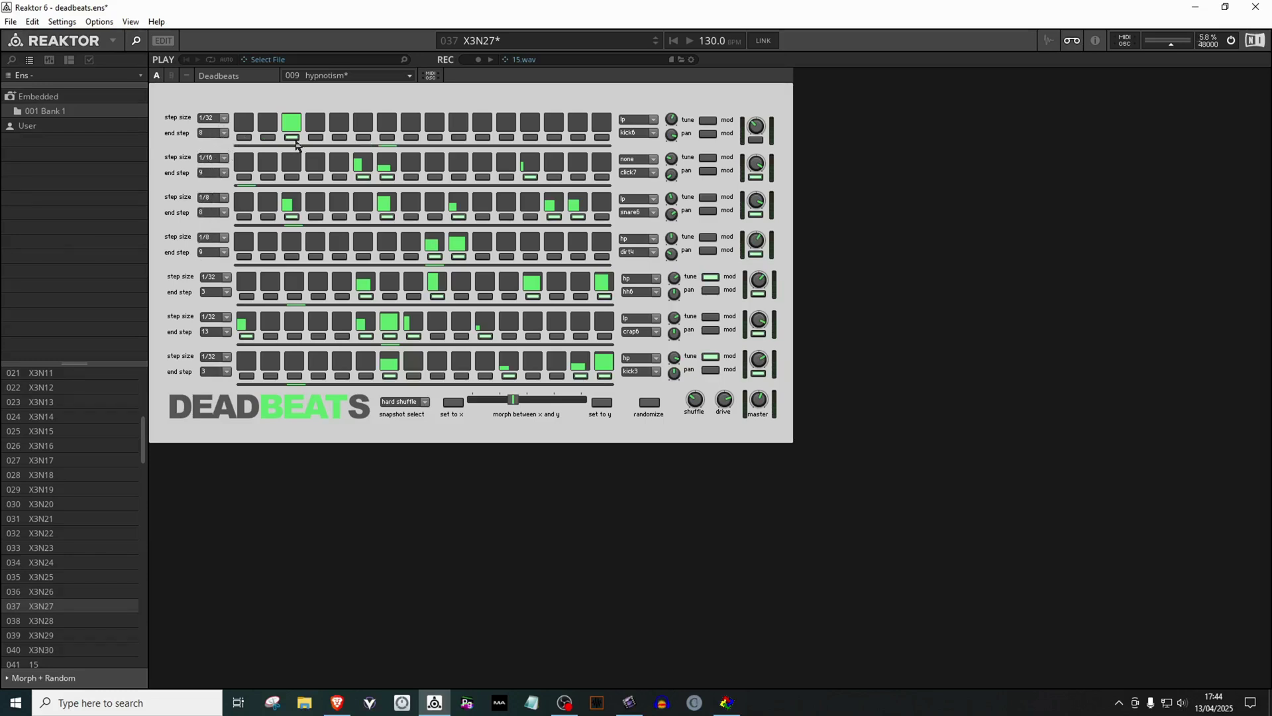
Replace the first row's step 3 hit with hits on steps 4 and 8, and start playback.
click(316, 137)
click(410, 138)
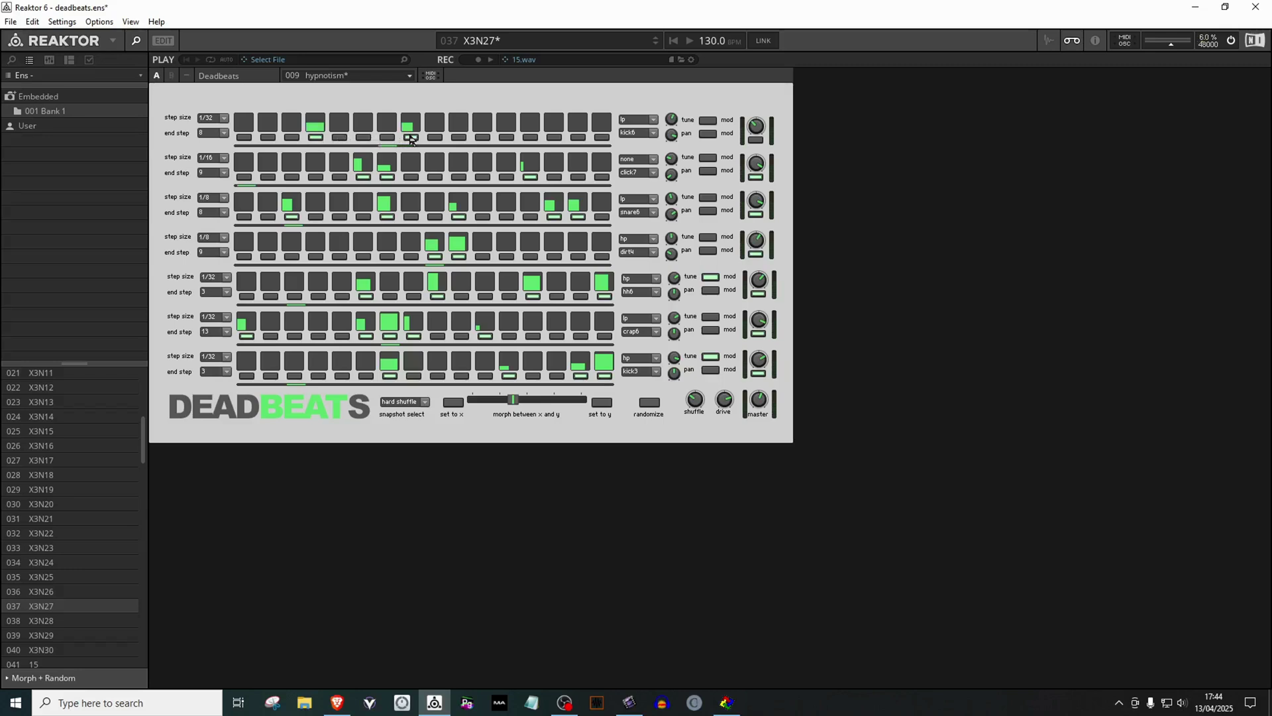
click(689, 41)
Set the first row's step size to 1/16, toggle its step 4 off and on, and raise that step's pad to full.
click(224, 119)
click(209, 132)
click(317, 139)
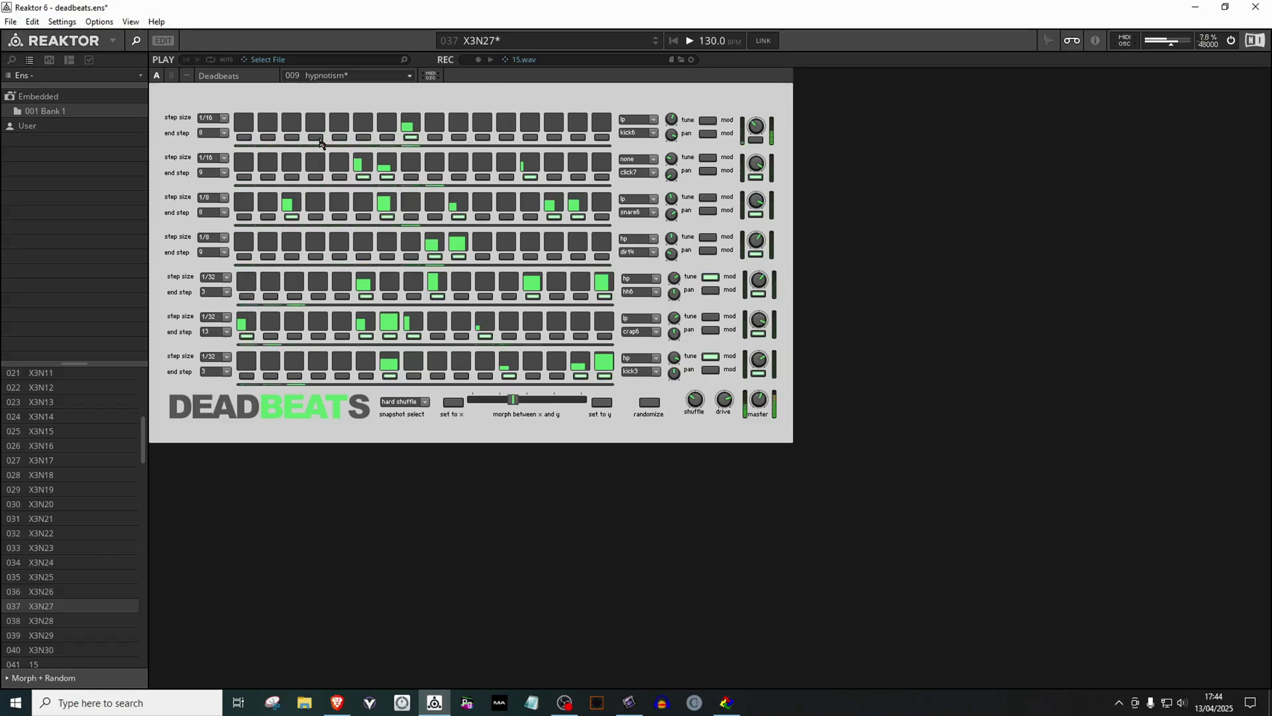
click(317, 139)
click(312, 116)
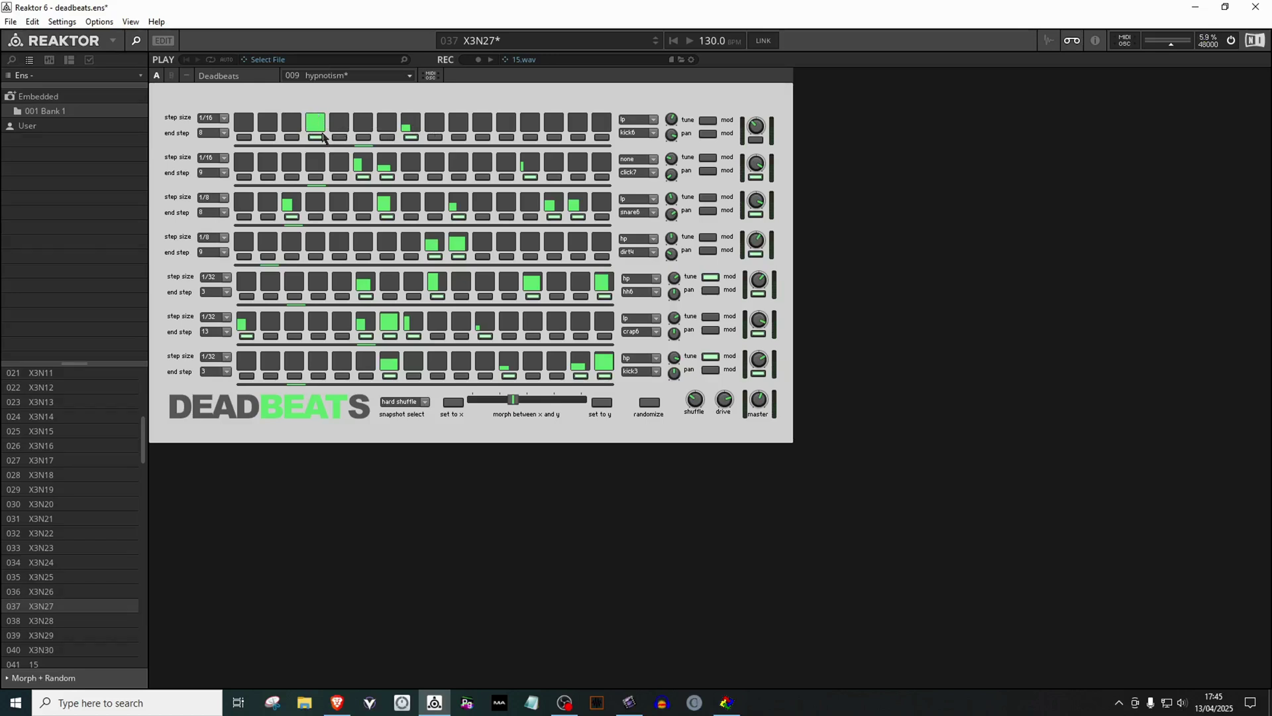
Vary the pad values of the first row's steps 4 and 8 during playback, leaving step 4 moderately high and step 8 low.
click(321, 129)
key(ctrl+z)
drag(315, 116, 332, 139)
click(319, 131)
drag(340, 124, 347, 114)
click(408, 128)
drag(428, 129, 420, 131)
click(689, 41)
drag(324, 126, 322, 119)
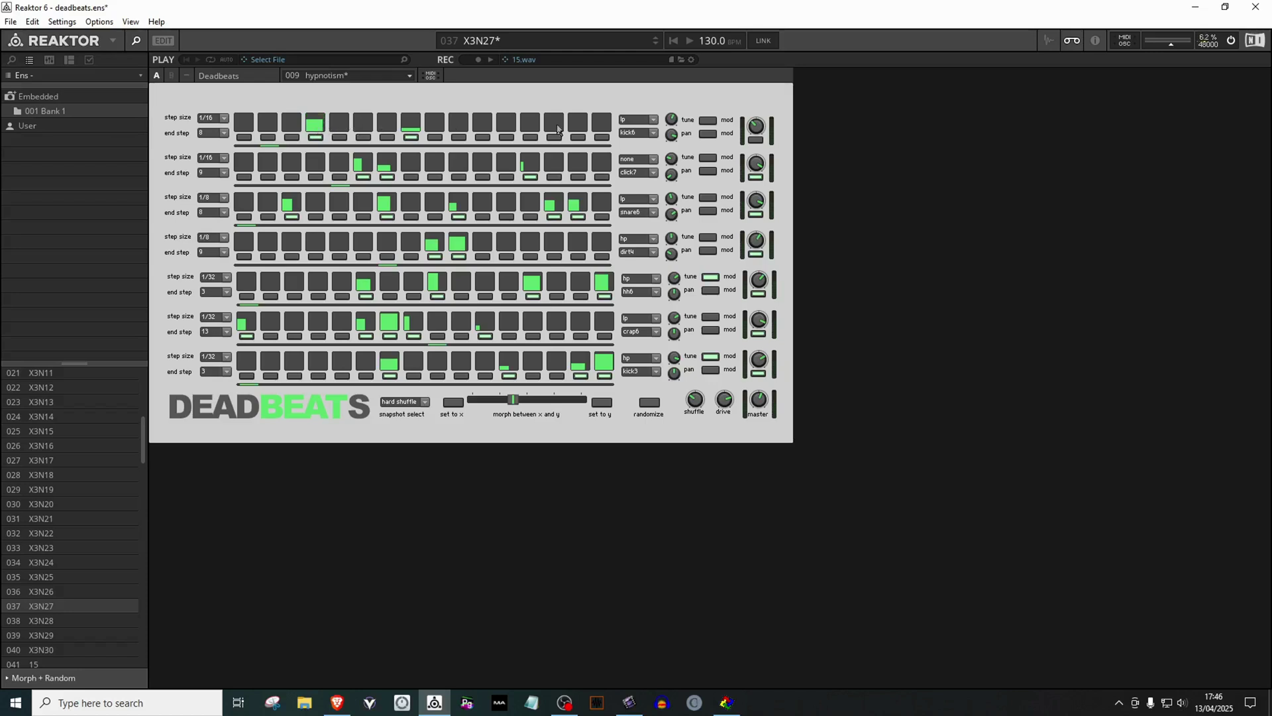
Try the first row's filter type as none while adjusting the step 4 pad.
click(635, 122)
click(628, 137)
drag(322, 126, 329, 128)
Set the first row's filter to hp and reshape the step 4 pad tall and narrow and the step 8 pad low.
click(656, 120)
click(627, 121)
drag(325, 136, 318, 108)
drag(416, 134, 410, 131)
Change the first row's sample to kick10.
click(655, 135)
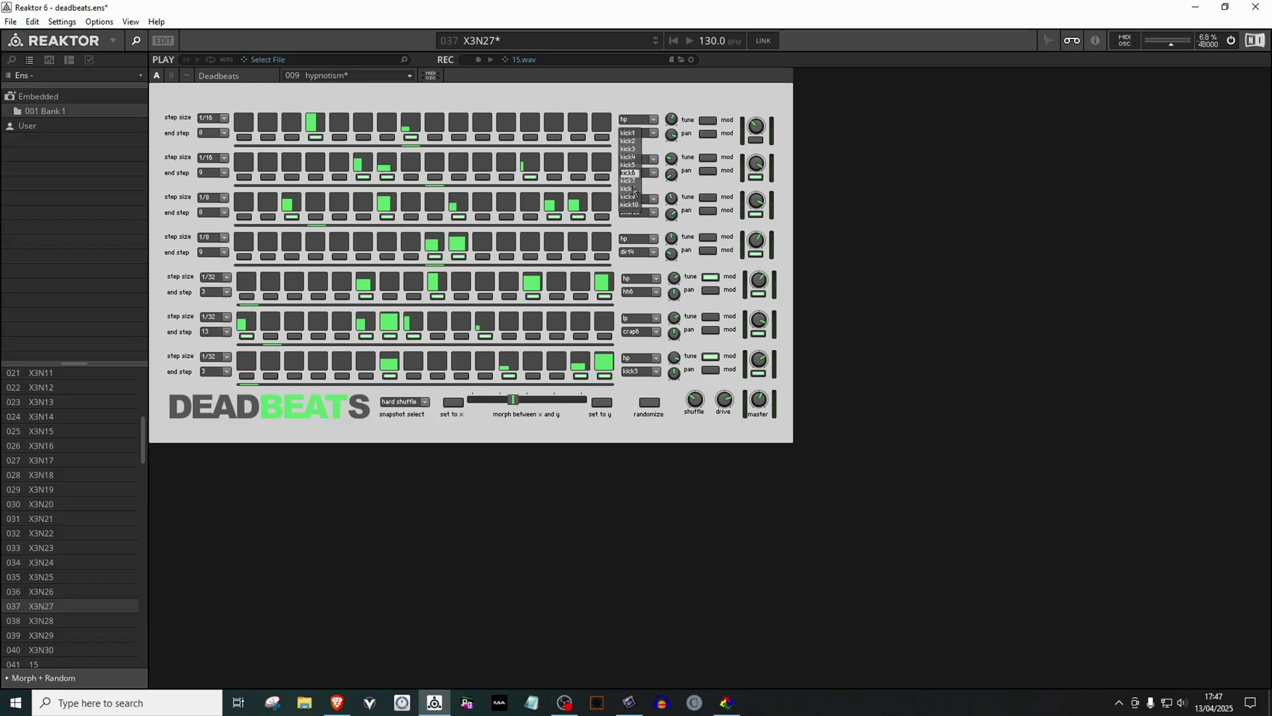
click(654, 137)
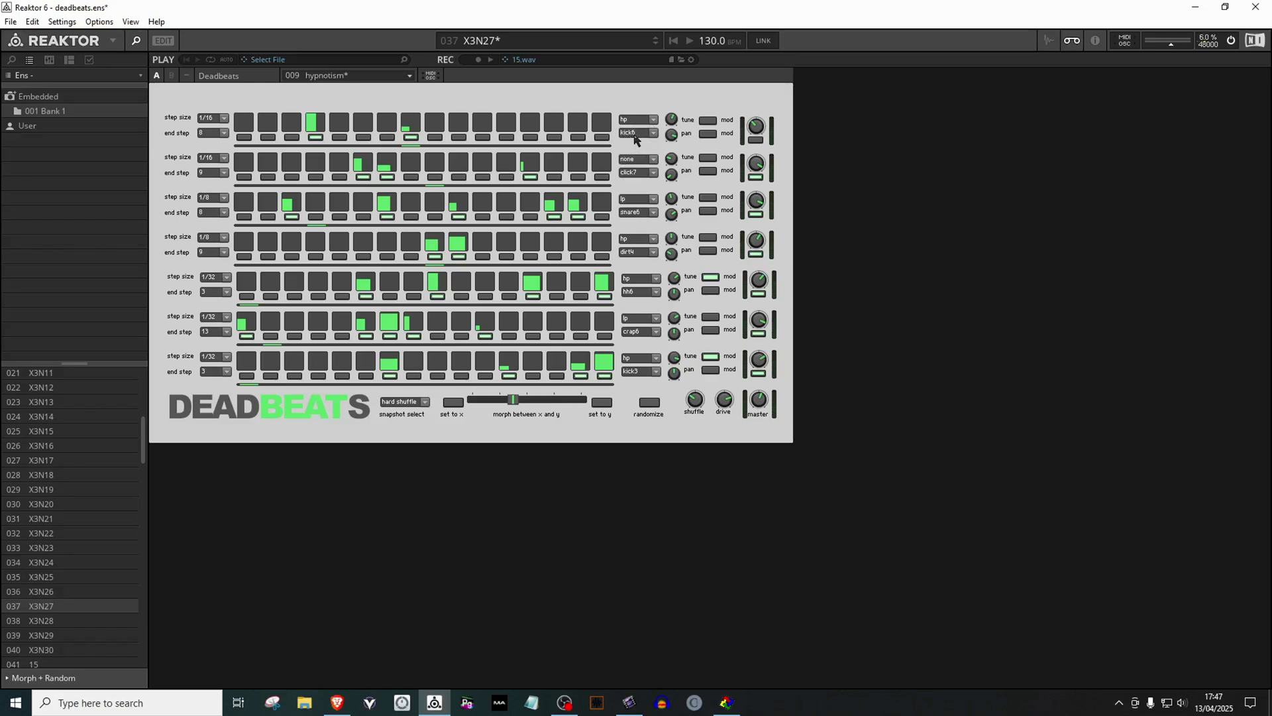
click(655, 137)
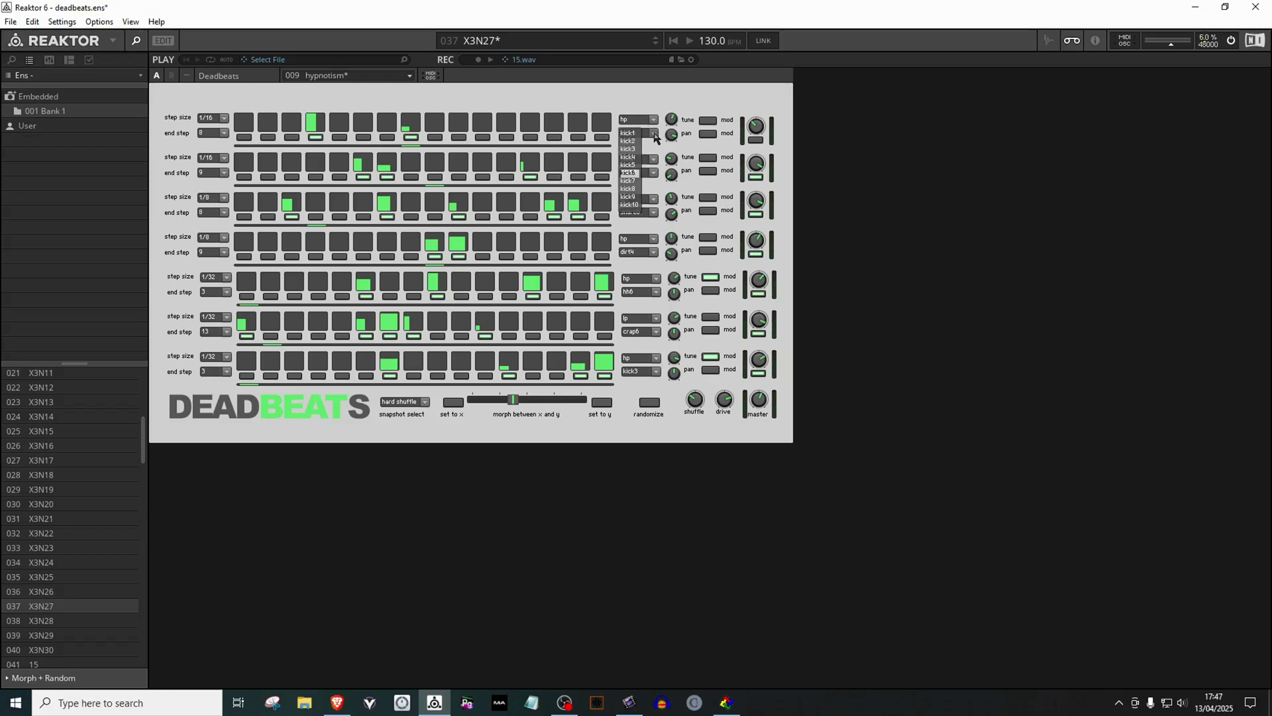
click(634, 205)
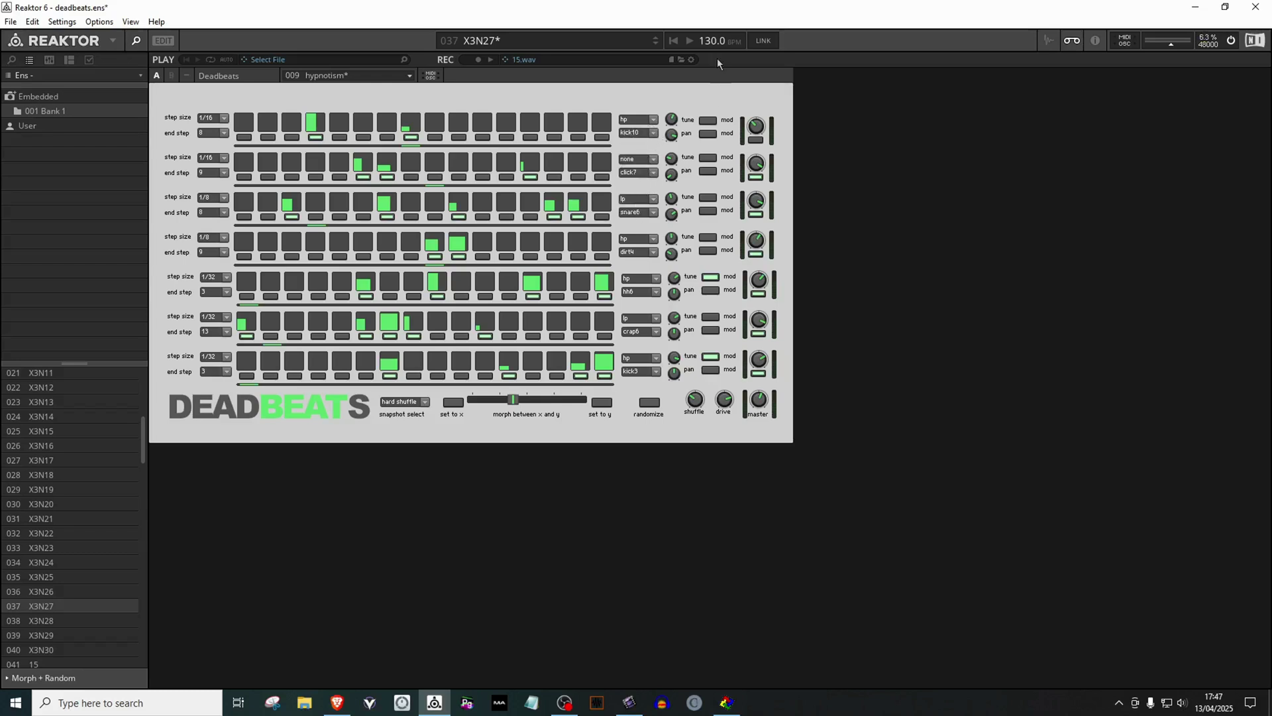
Raise the first row's step 4 and step 8 pads to full and set its filter to none.
drag(410, 130, 442, 106)
drag(299, 129, 361, 95)
click(656, 123)
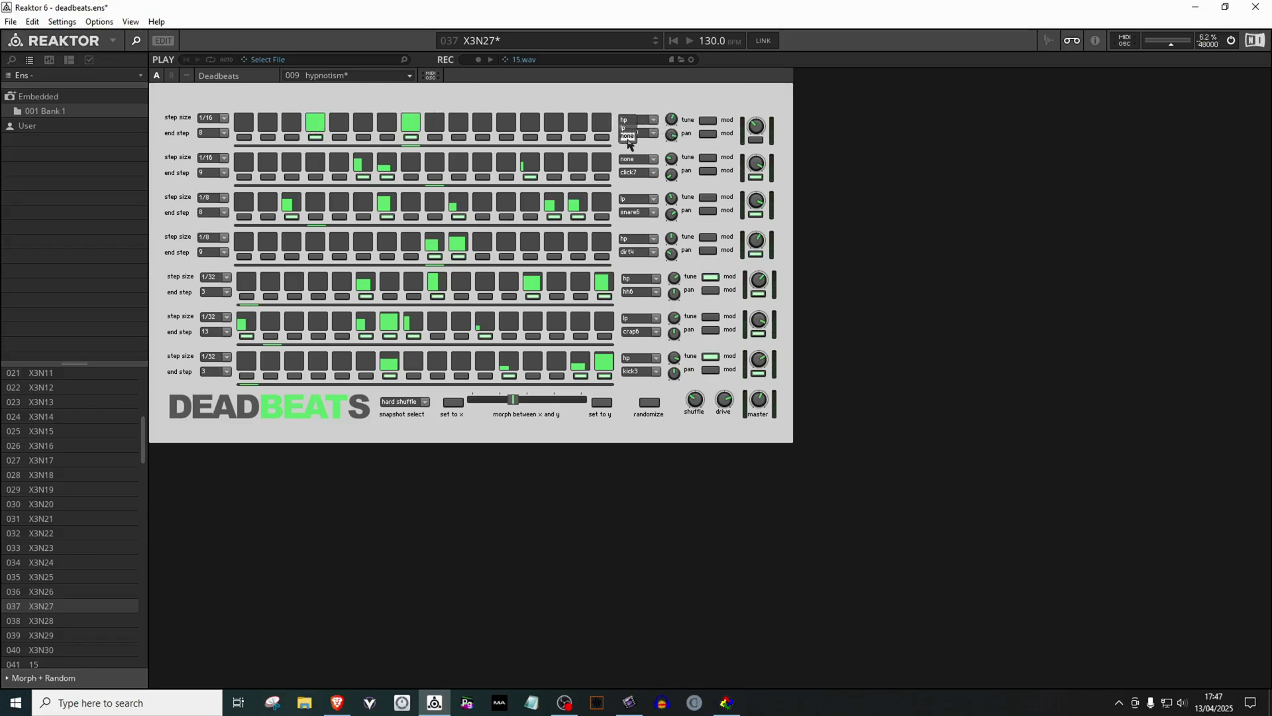
click(626, 119)
Examine the sample choices available for the click, snare and hi-hat rows without changing them.
click(653, 173)
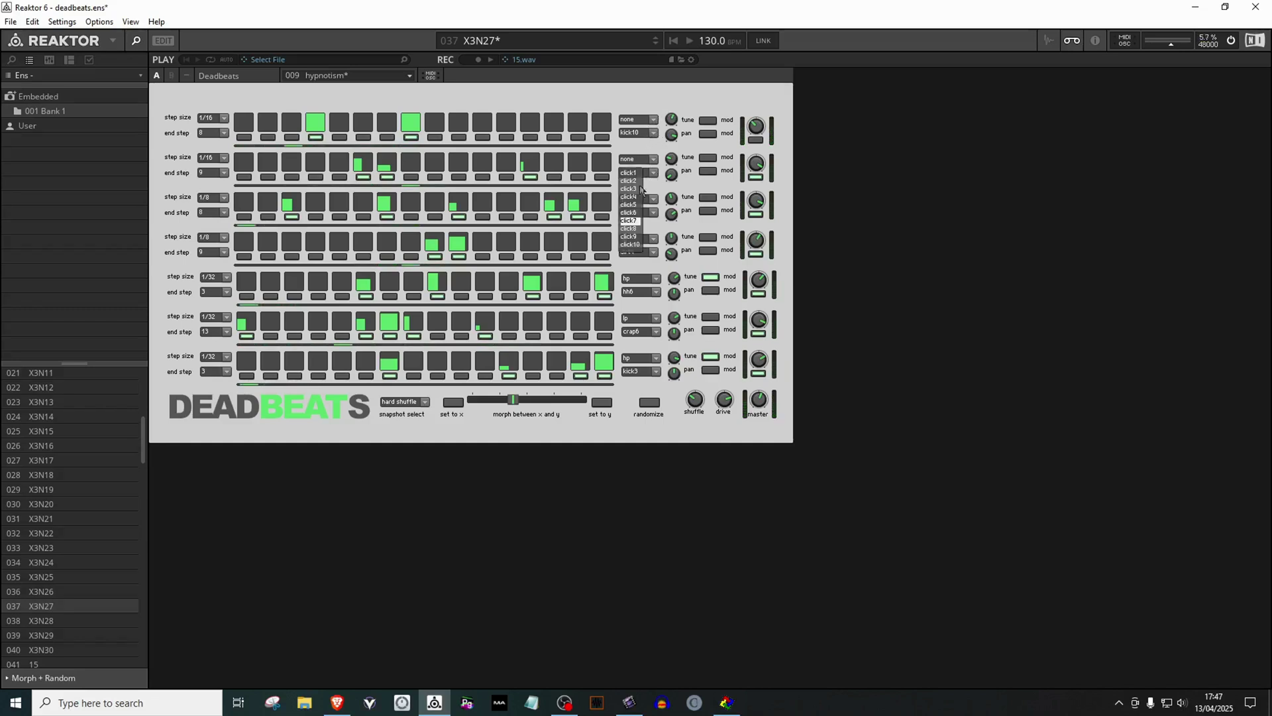
click(654, 238)
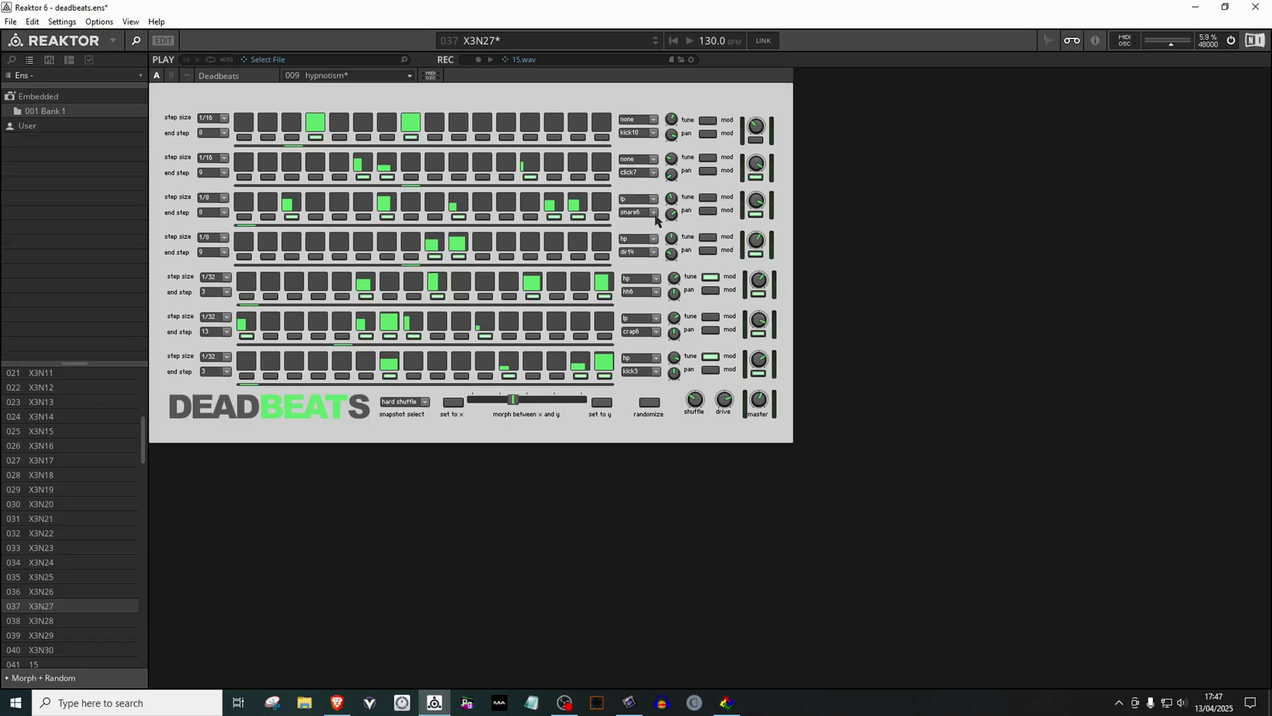
click(654, 213)
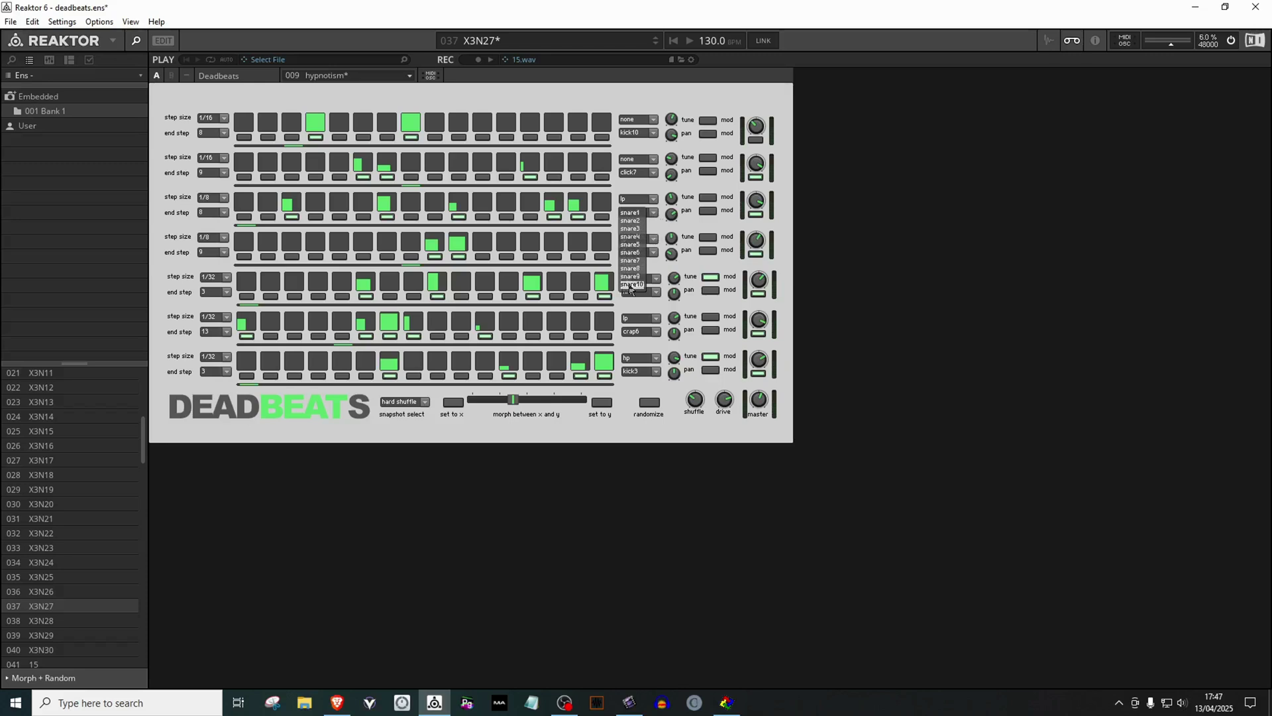
click(659, 216)
click(655, 295)
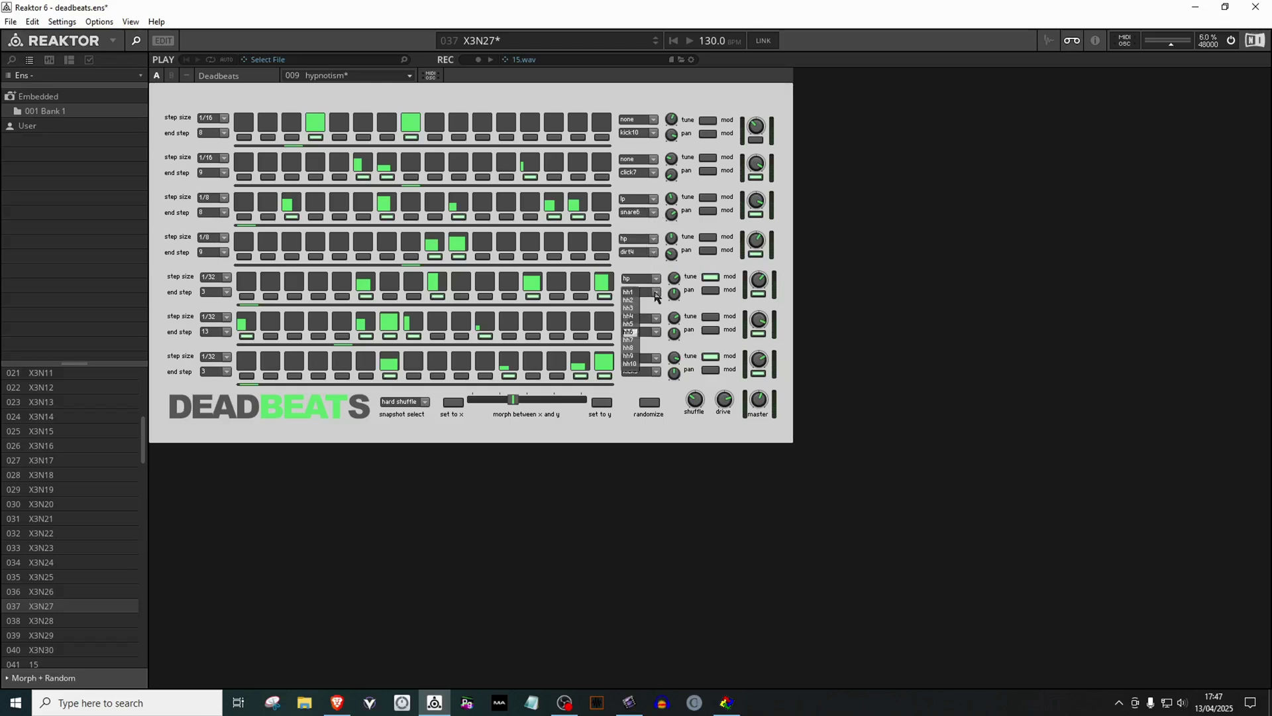
click(656, 147)
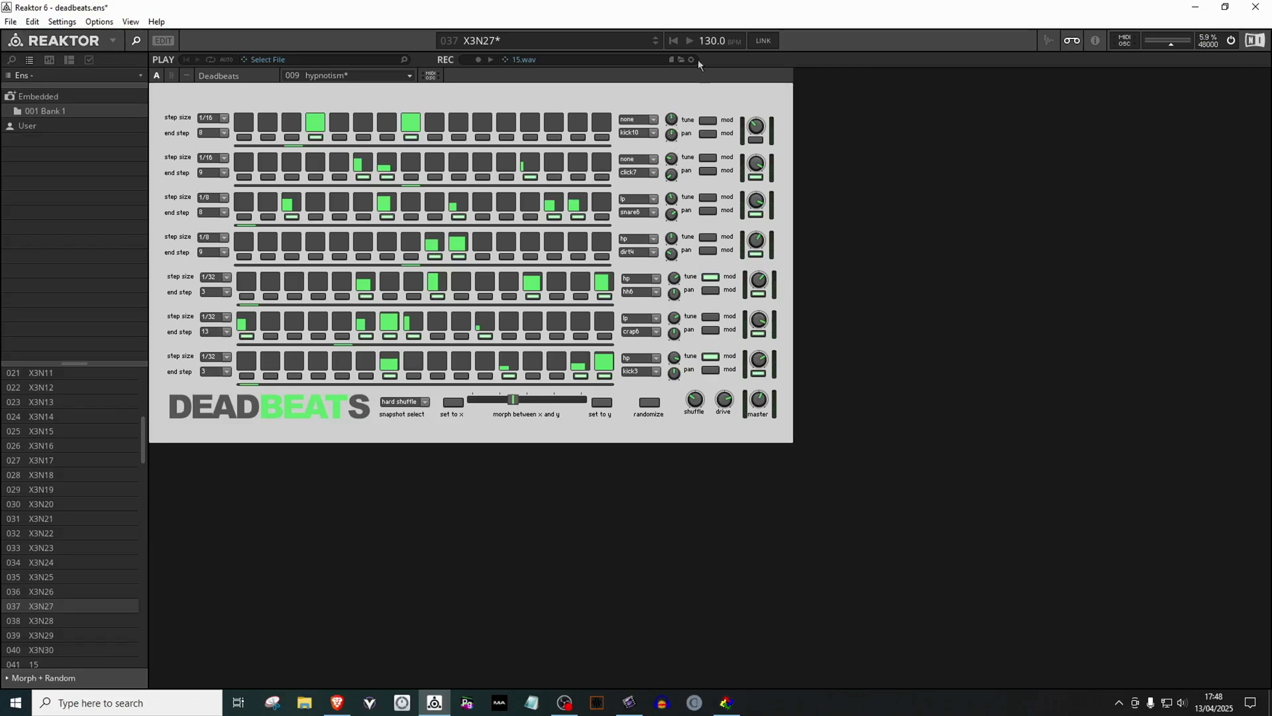
Play the pattern and try the tune and pan modulation switches on the first row.
click(689, 41)
click(715, 122)
click(707, 134)
key(alt+Tab)
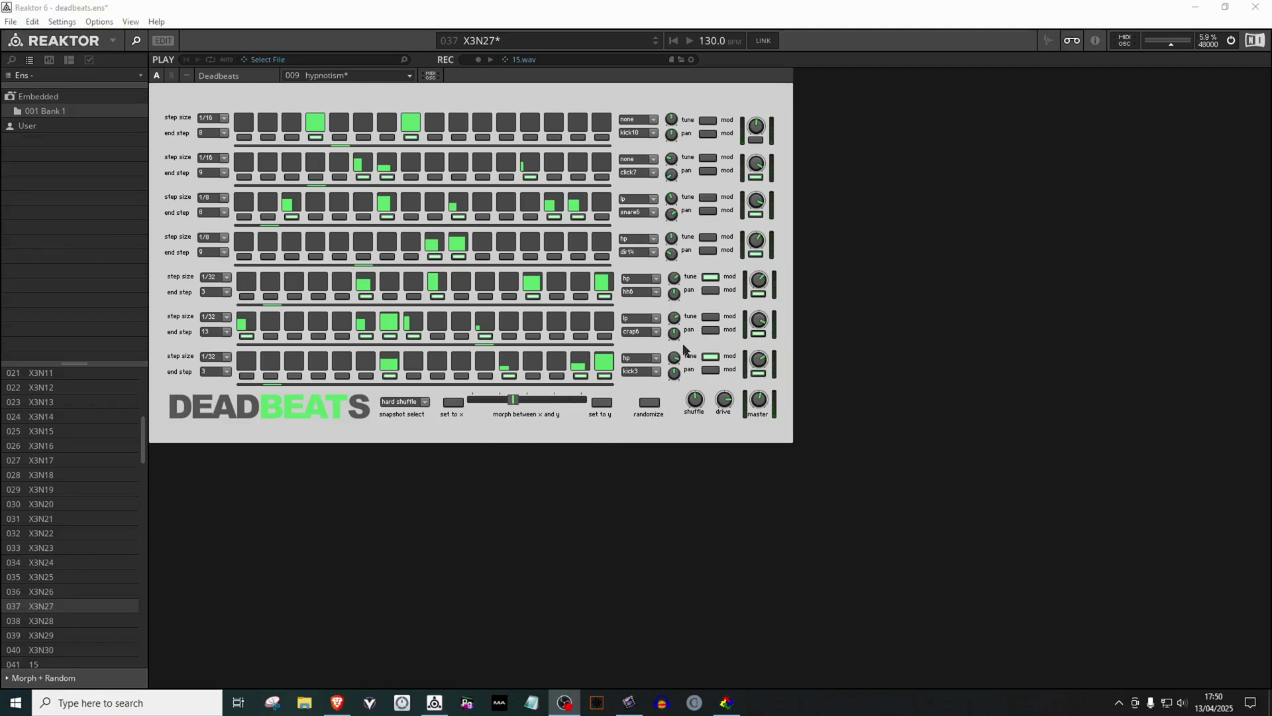
Unmute the six rows below the first kick row.
click(761, 375)
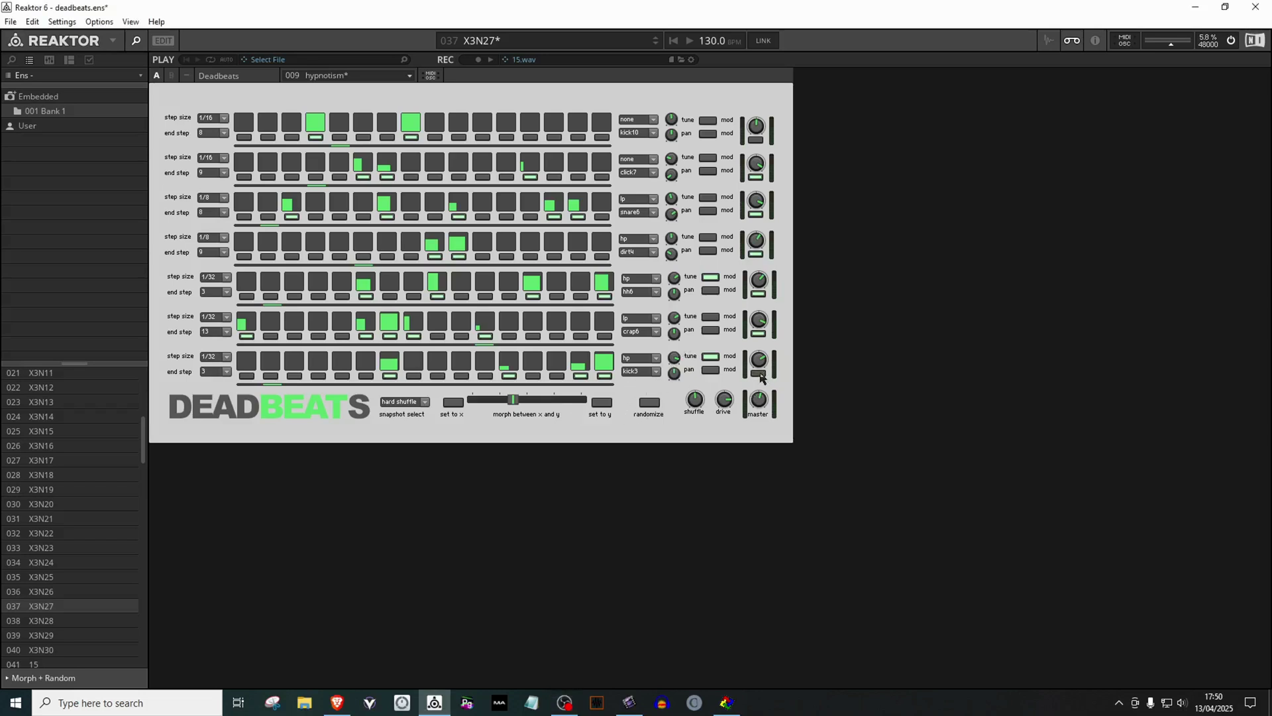
click(758, 333)
click(758, 294)
click(757, 252)
click(755, 214)
click(755, 177)
Load the hard shuffle snapshot and play it to hear the pattern, stopping playback at the end.
click(591, 38)
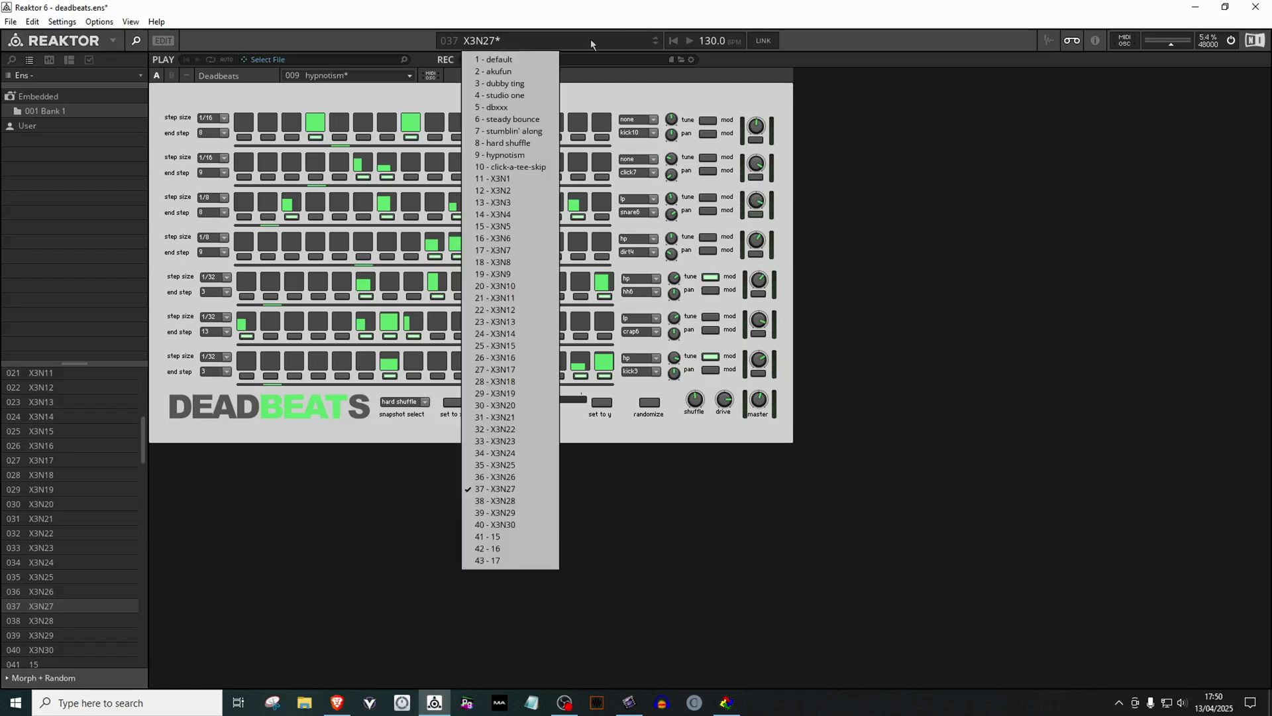
click(518, 145)
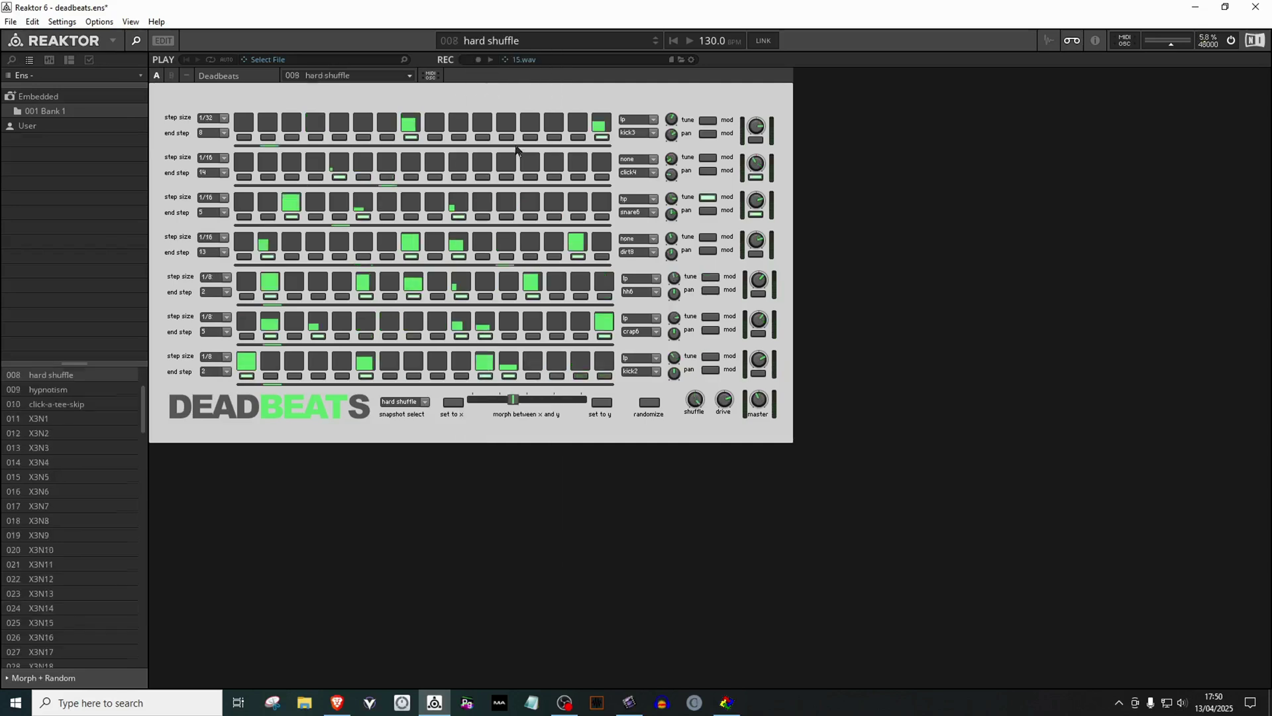
click(690, 41)
click(689, 41)
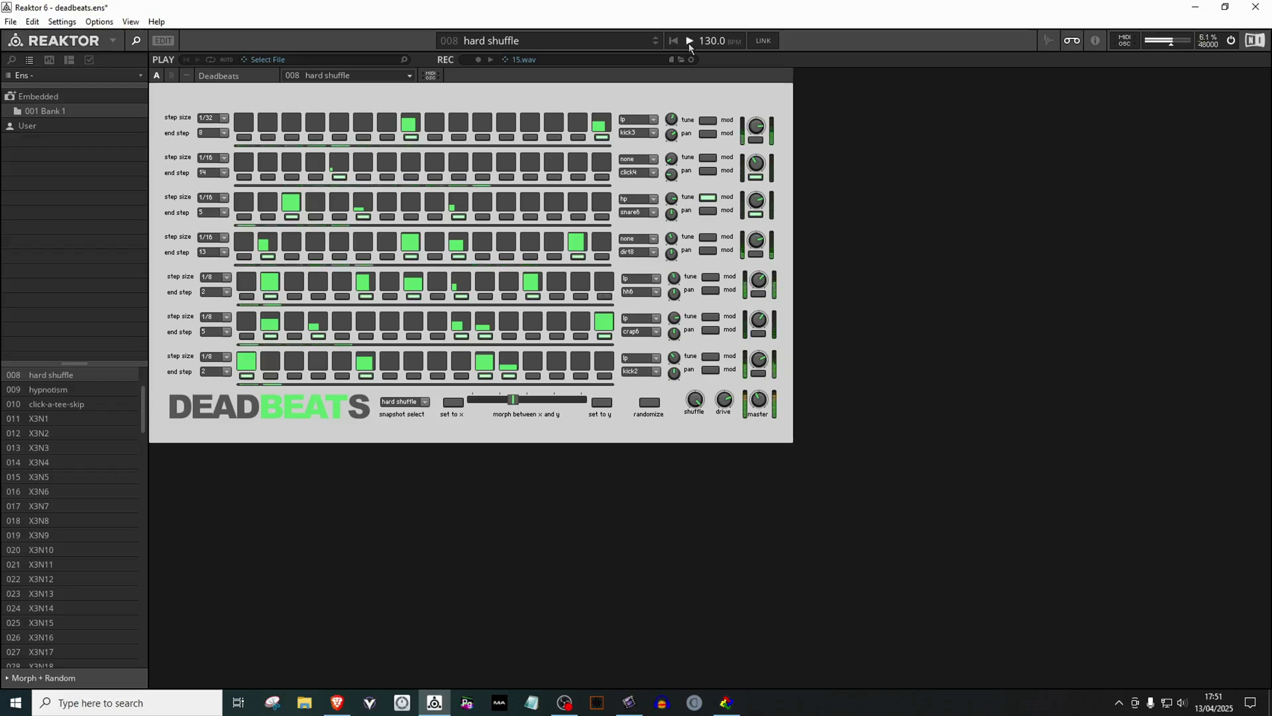
click(689, 41)
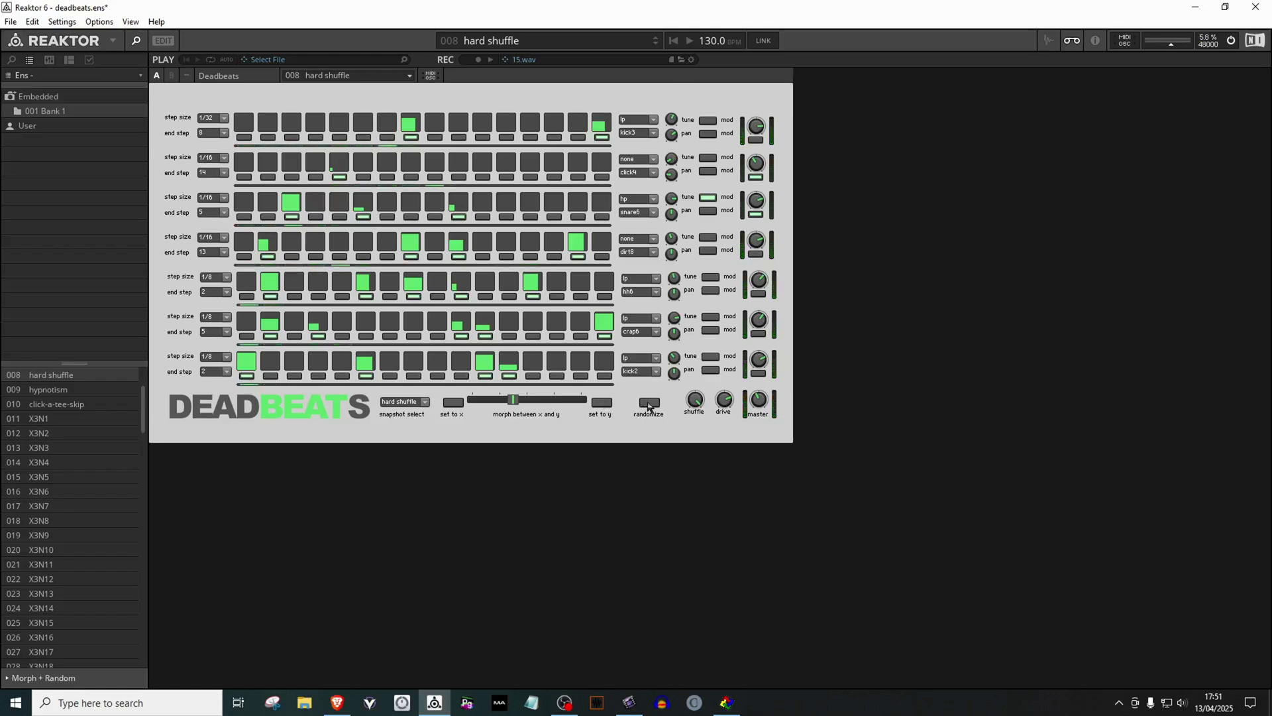
Randomize the hard shuffle pattern several times and play it to hear the variations.
click(648, 403)
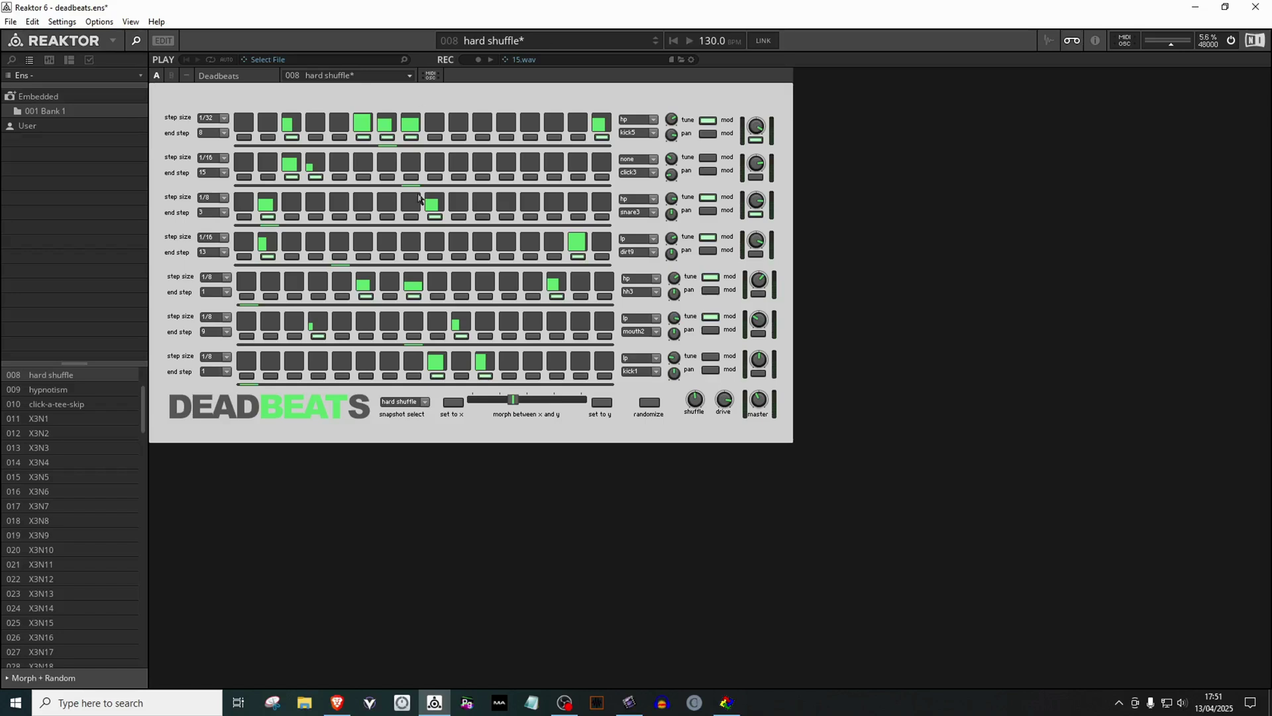
click(690, 41)
click(649, 403)
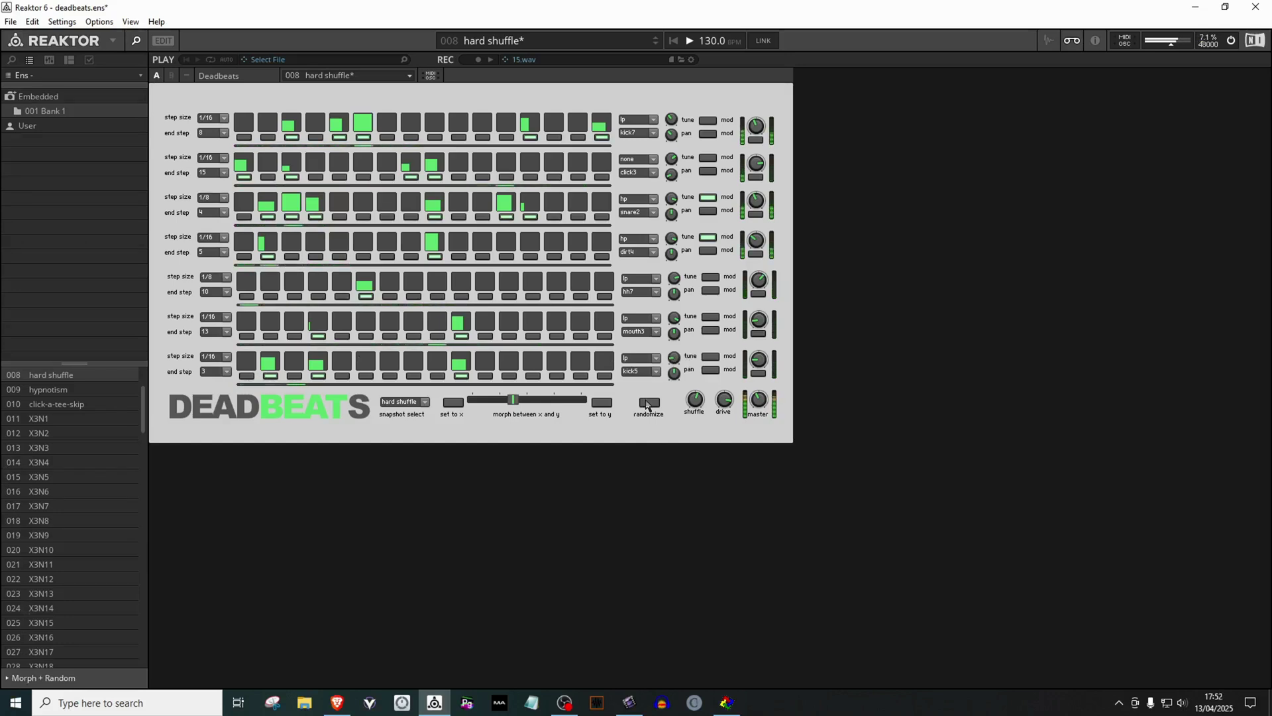
click(649, 403)
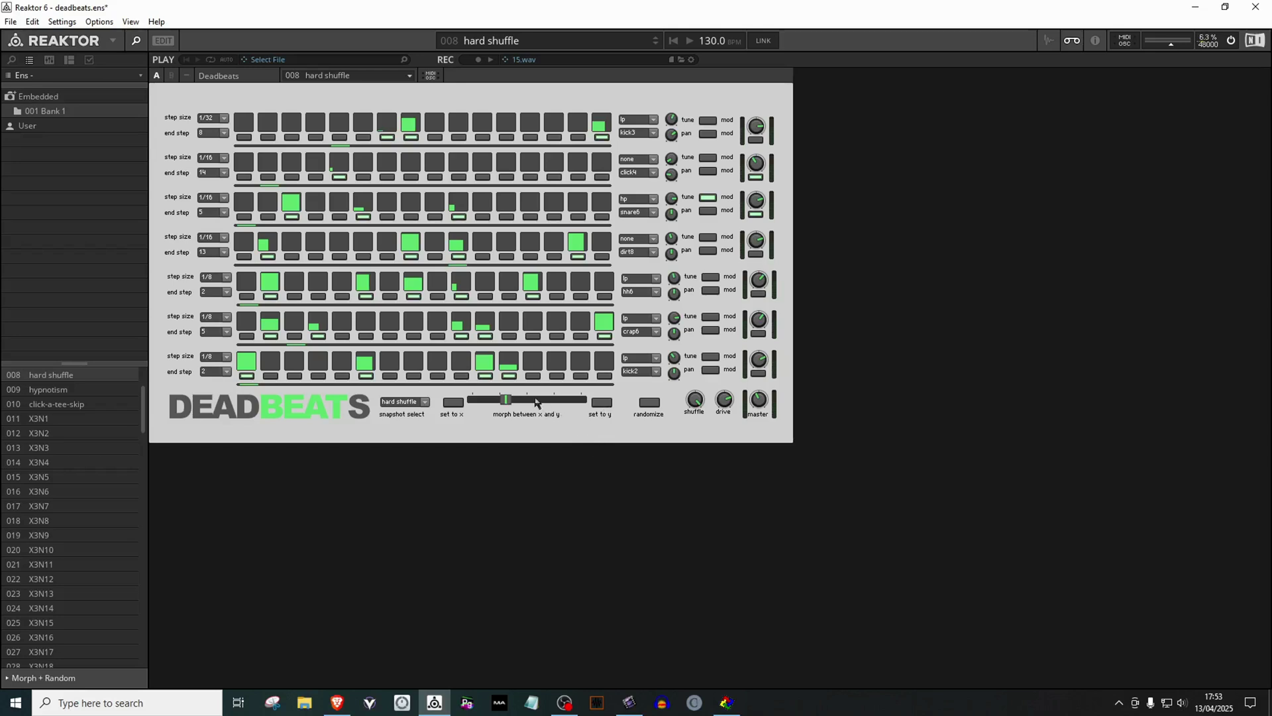
Assign the dubby thing snapshot to morph point x.
click(425, 402)
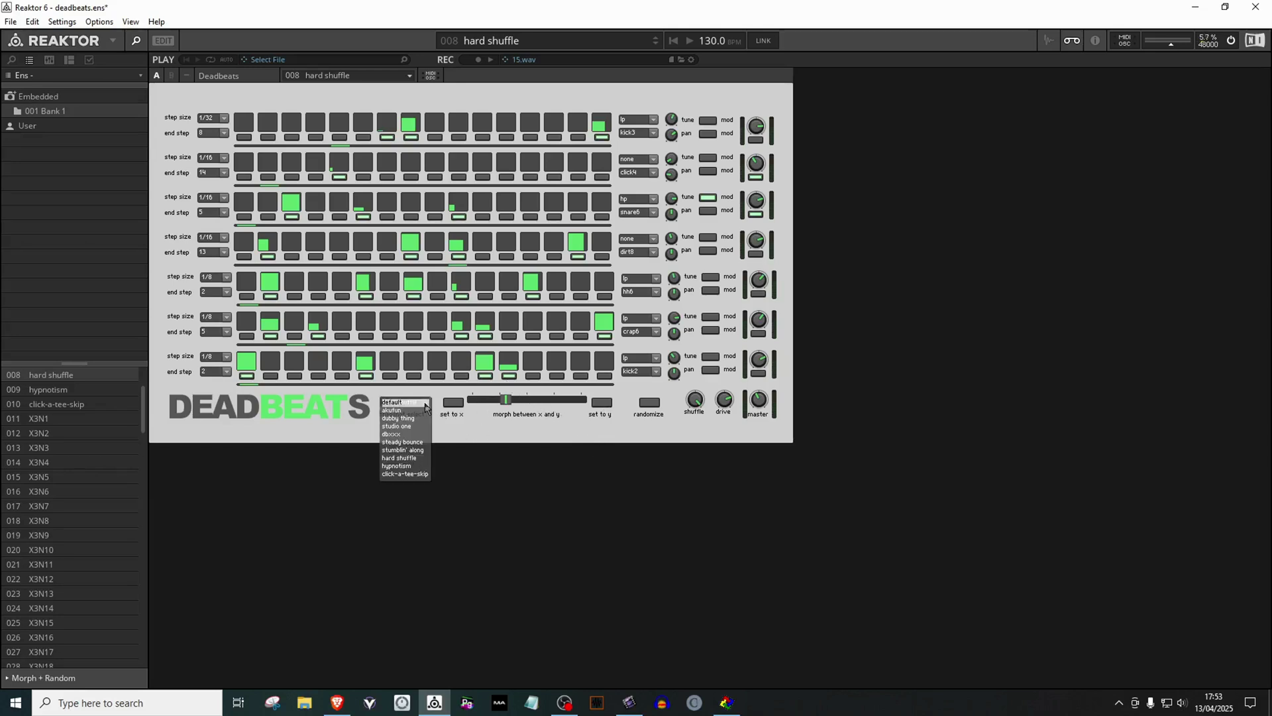
click(413, 418)
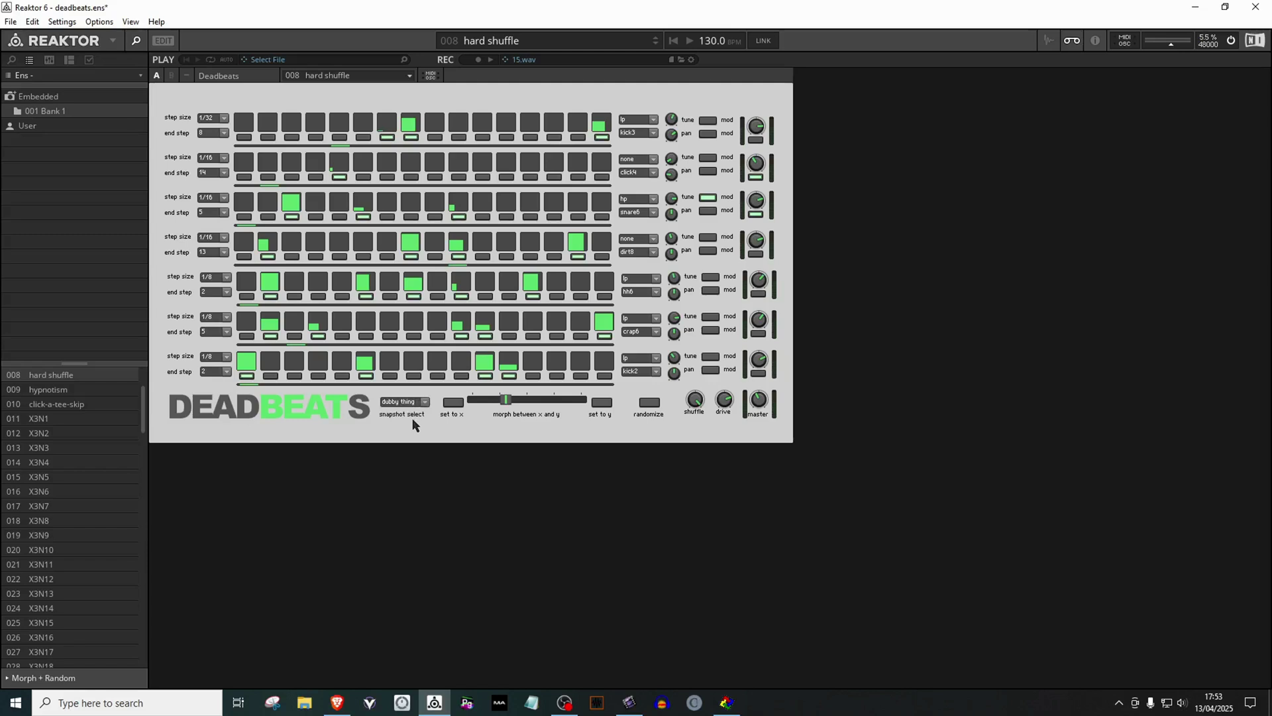
click(454, 404)
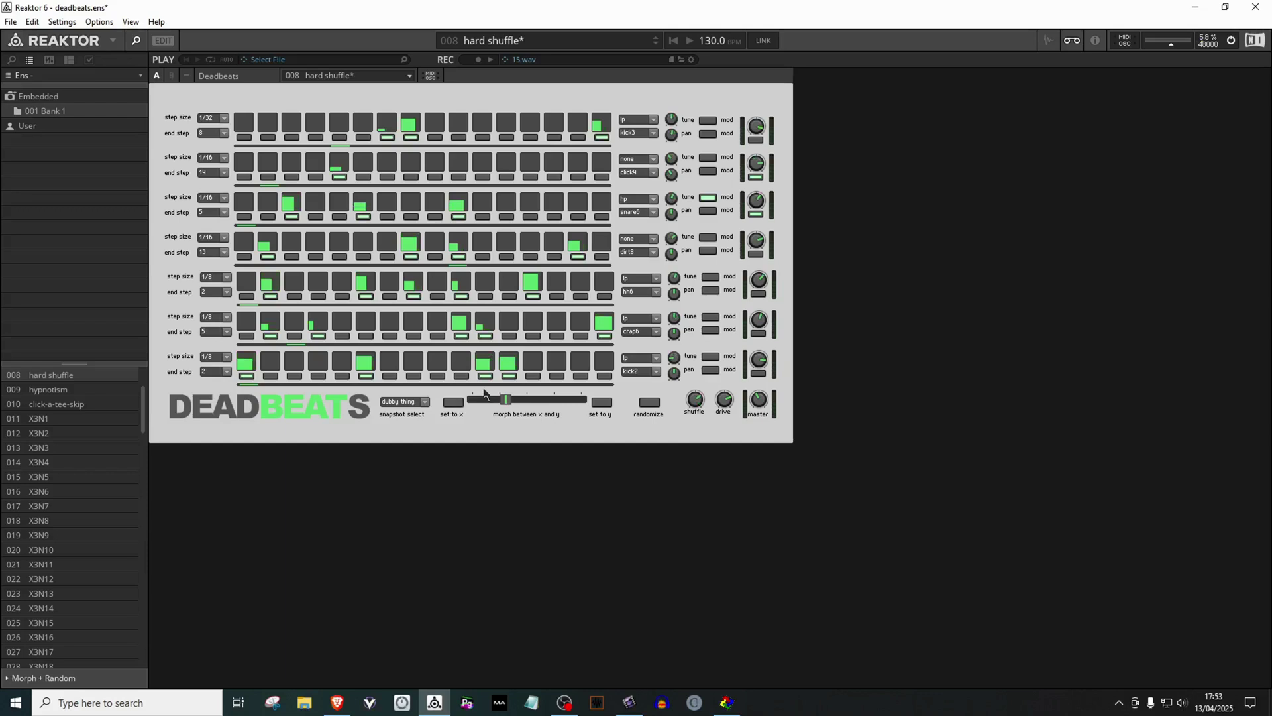
Assign the steady bounce snapshot to morph point y and move the morph slider fully to the x end.
click(425, 402)
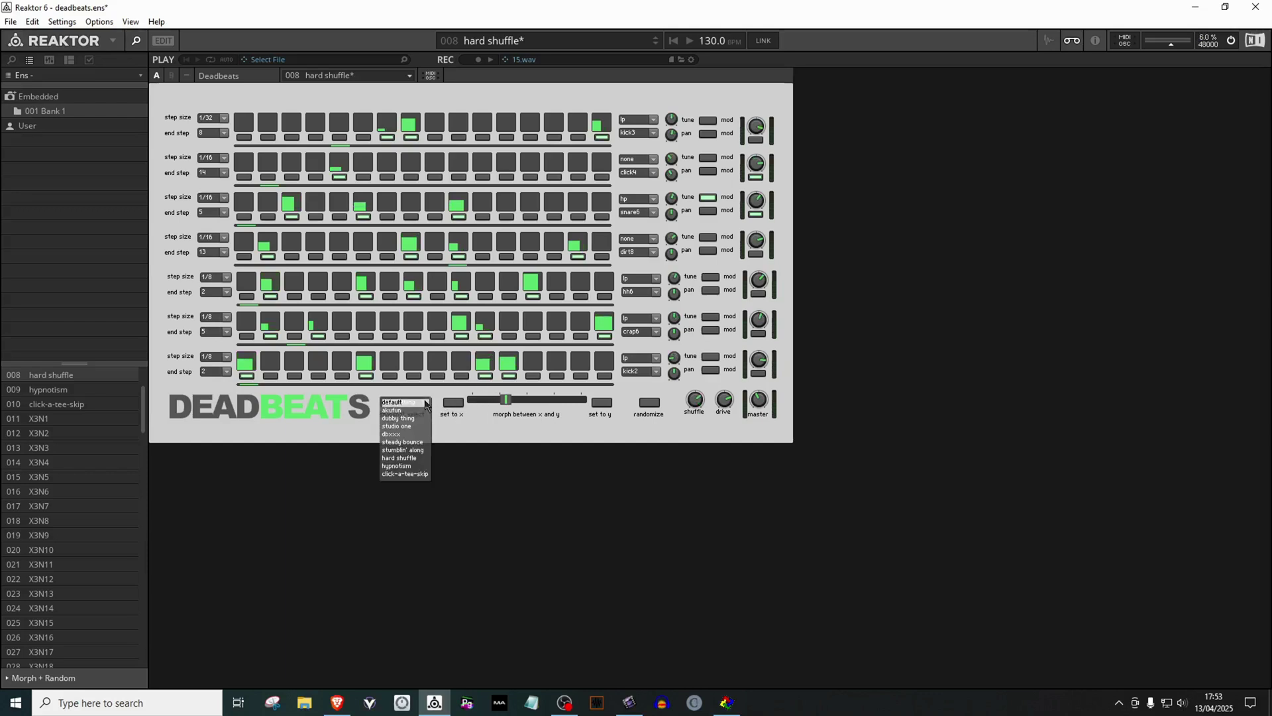
click(419, 442)
click(601, 402)
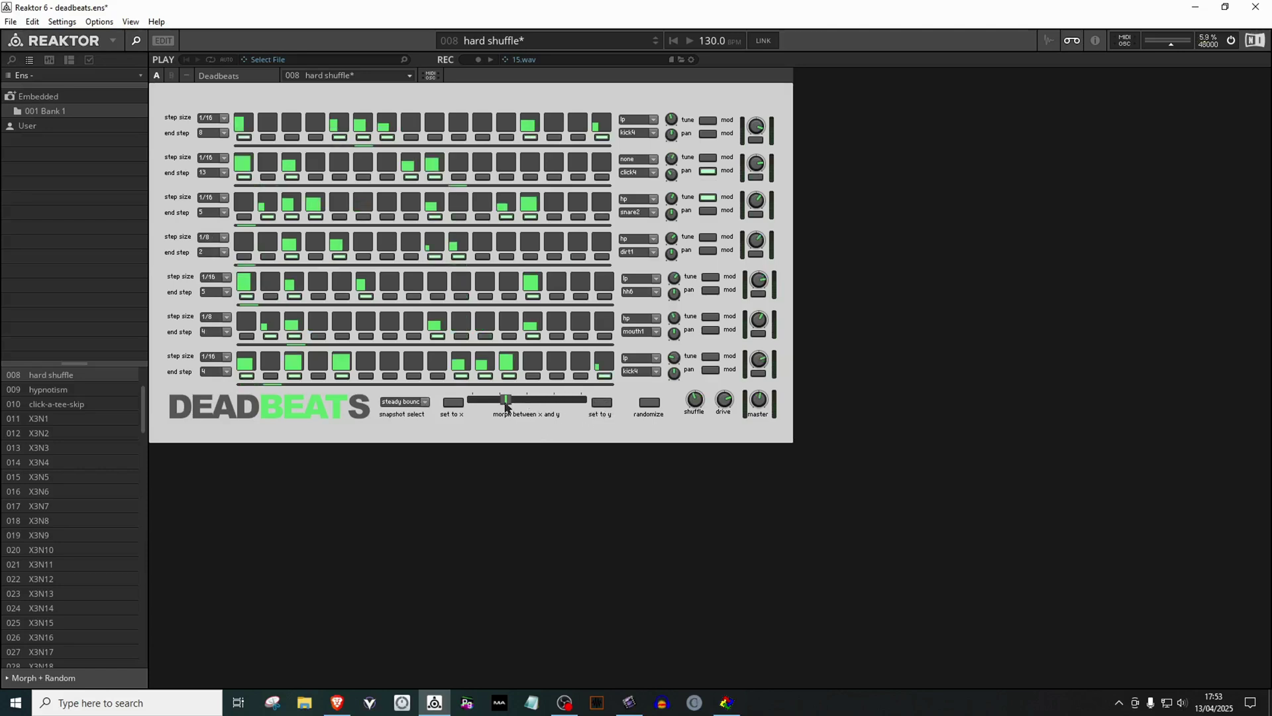
drag(505, 401, 472, 402)
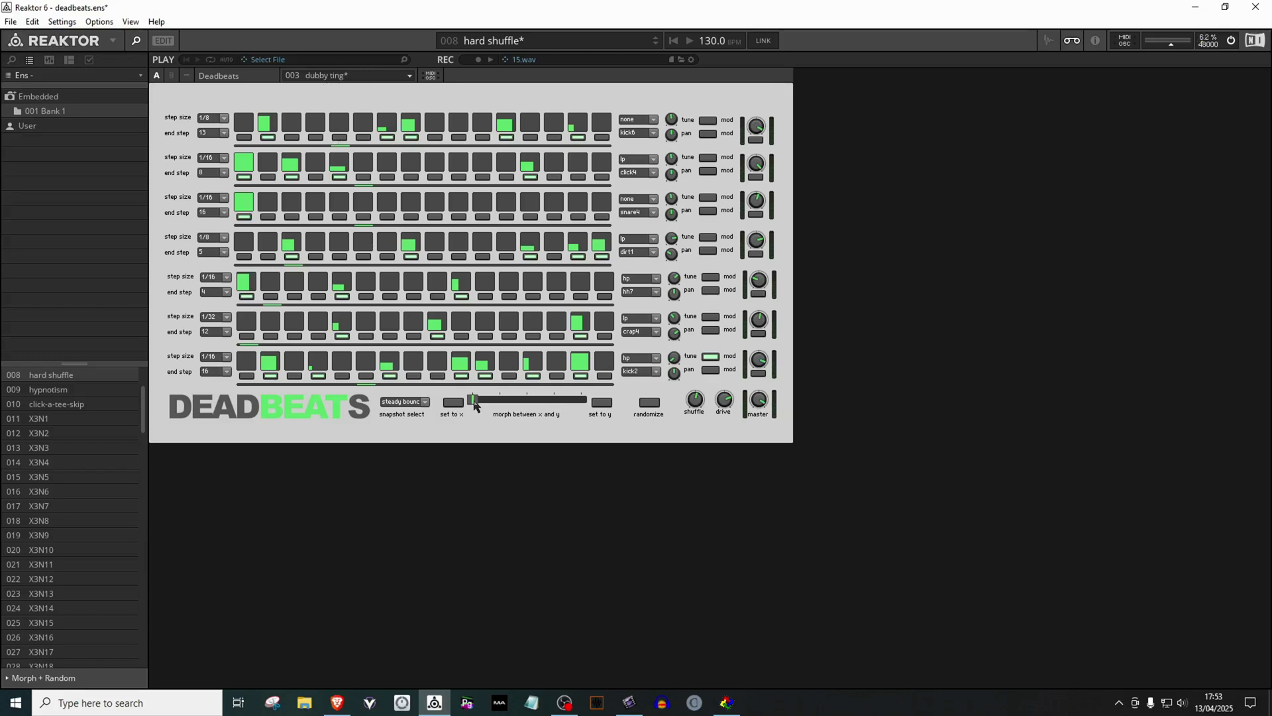
Sweep the morph slider to y and back to x, repeat the morph to y during playback, return it close to x, and stop playback.
drag(474, 402, 581, 401)
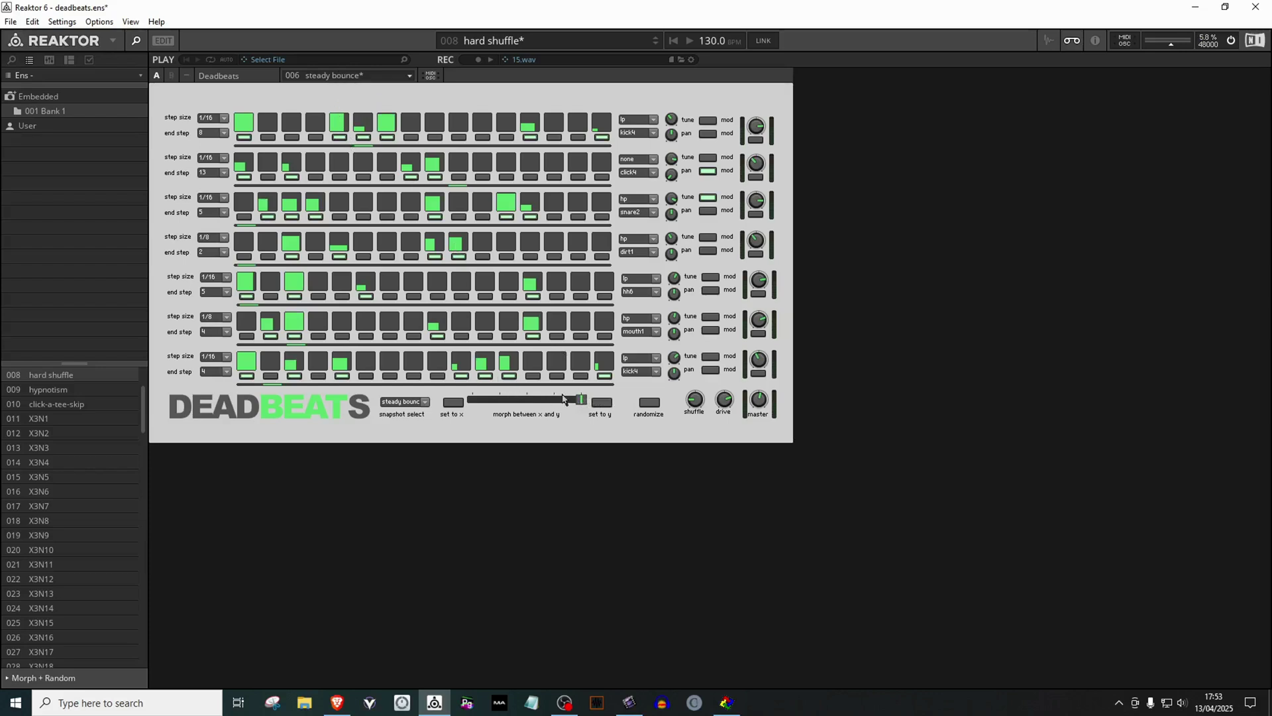
drag(582, 401, 472, 402)
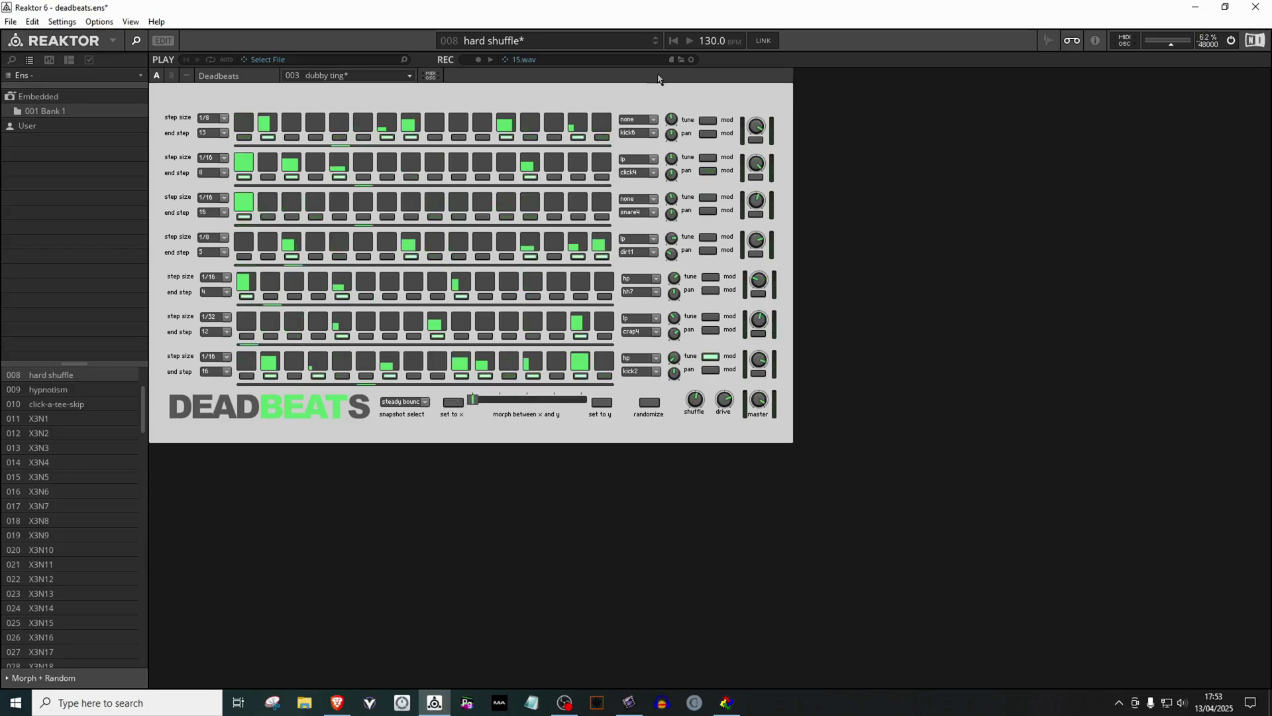
click(689, 42)
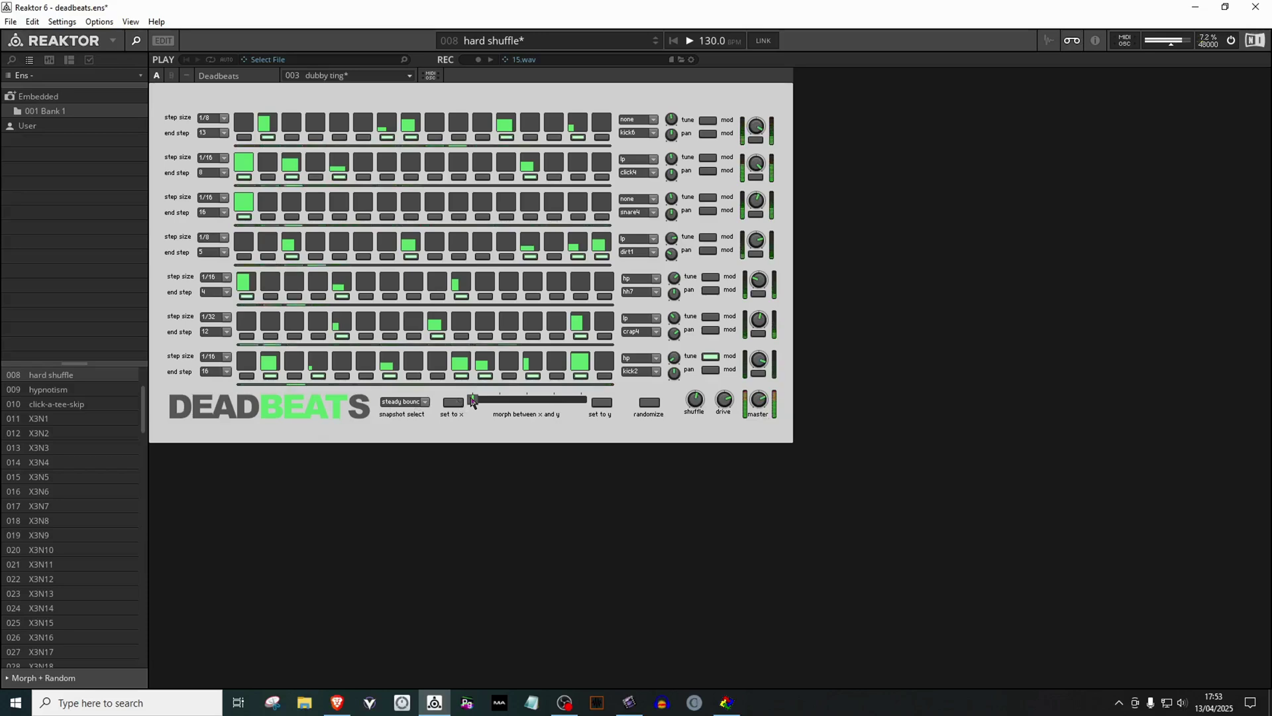
drag(473, 400, 584, 407)
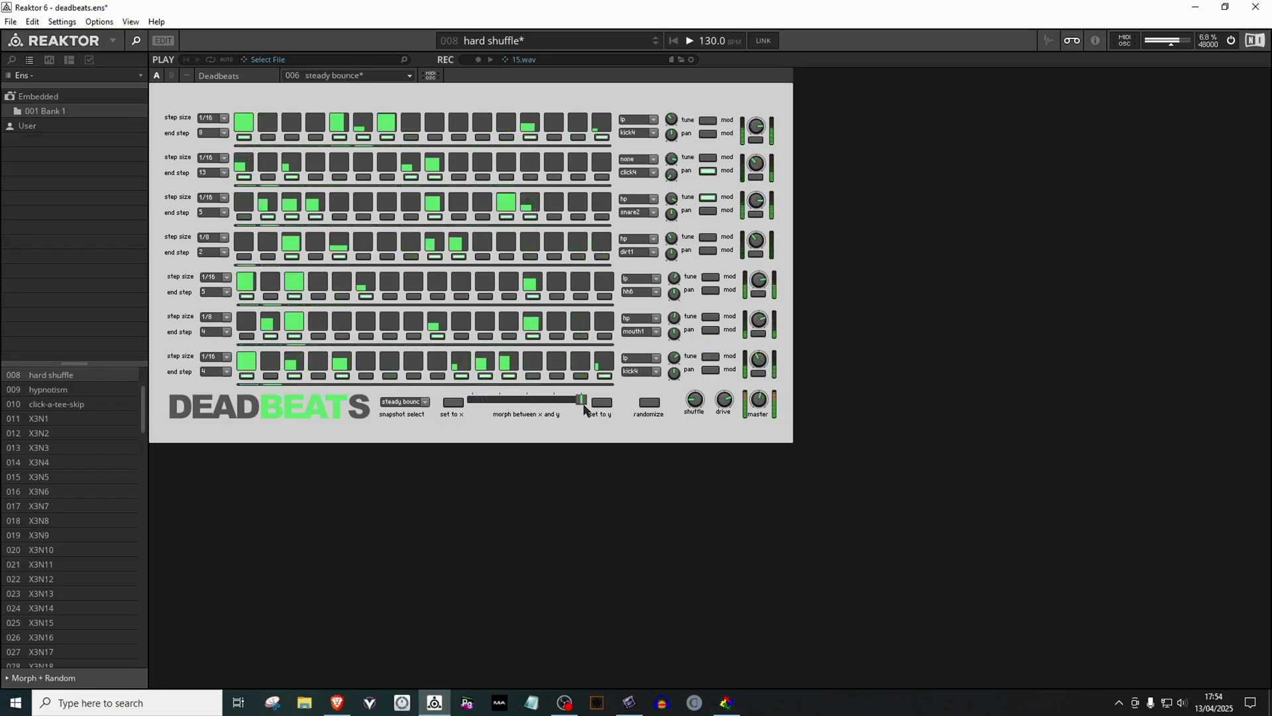
drag(583, 407, 511, 417)
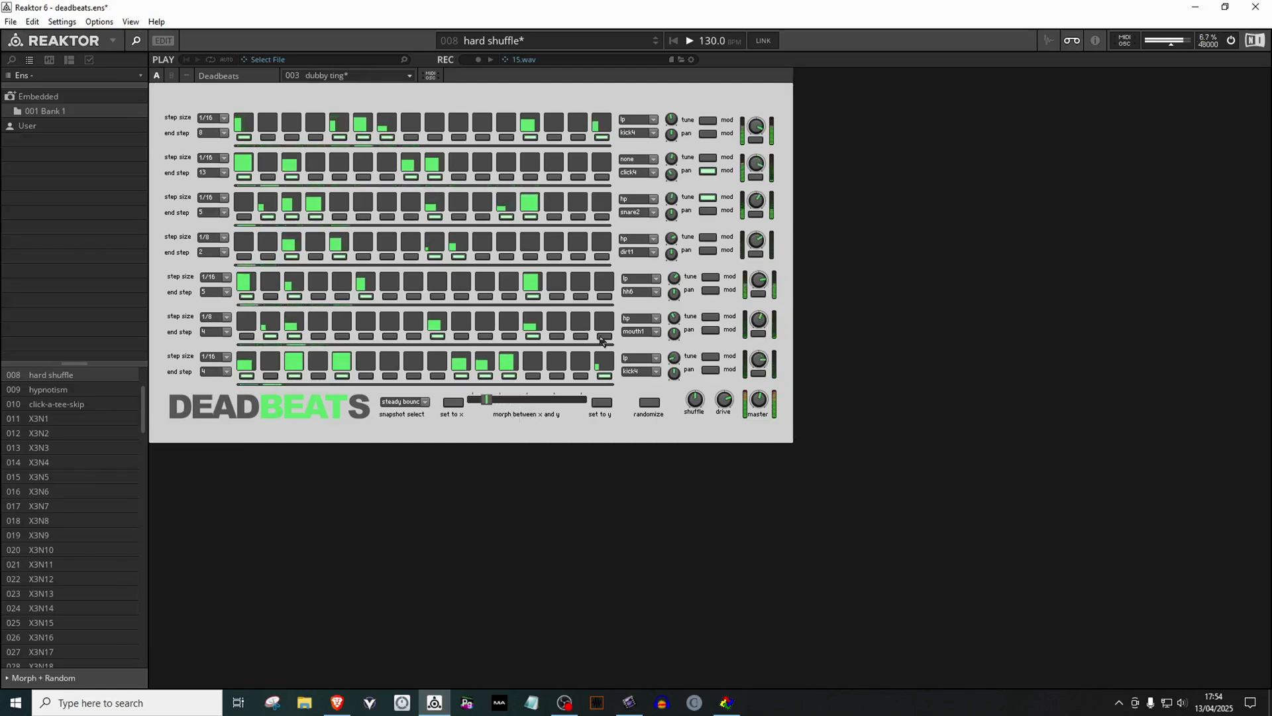
click(691, 41)
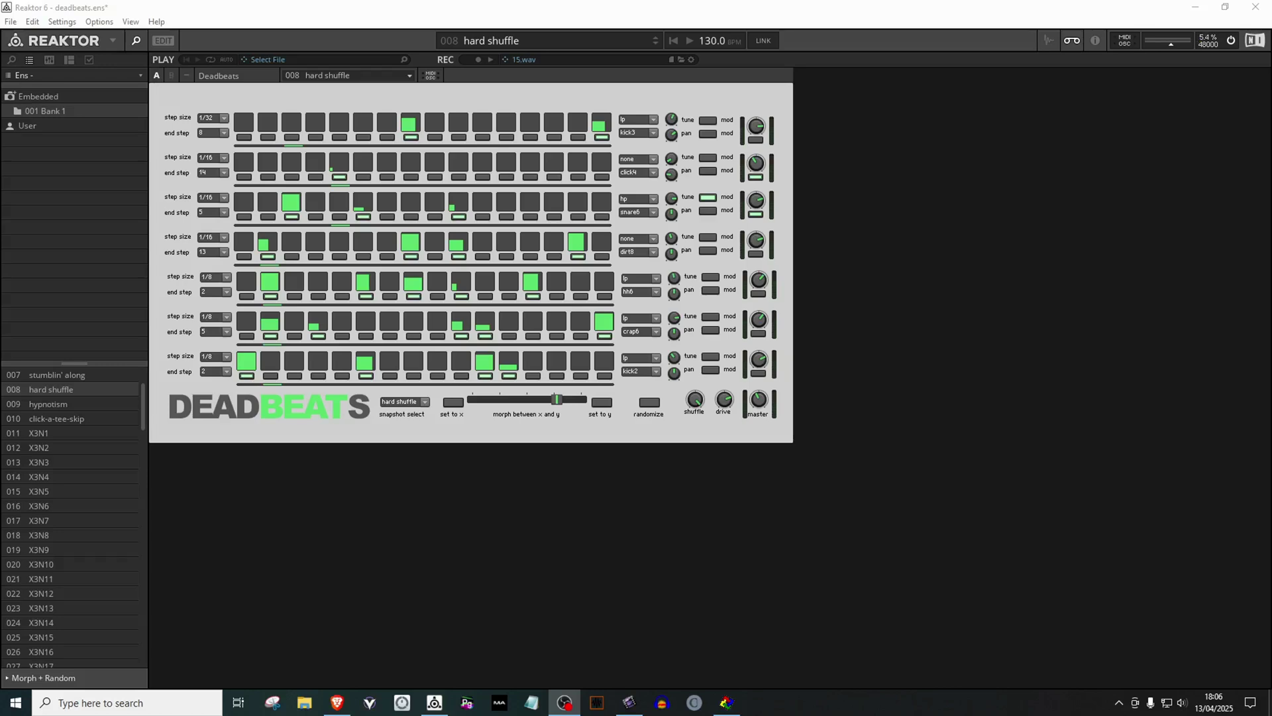
Mute the dirt8, hh6, crap6 and lower kick2 tracks so only the kick3 track is heard.
click(757, 258)
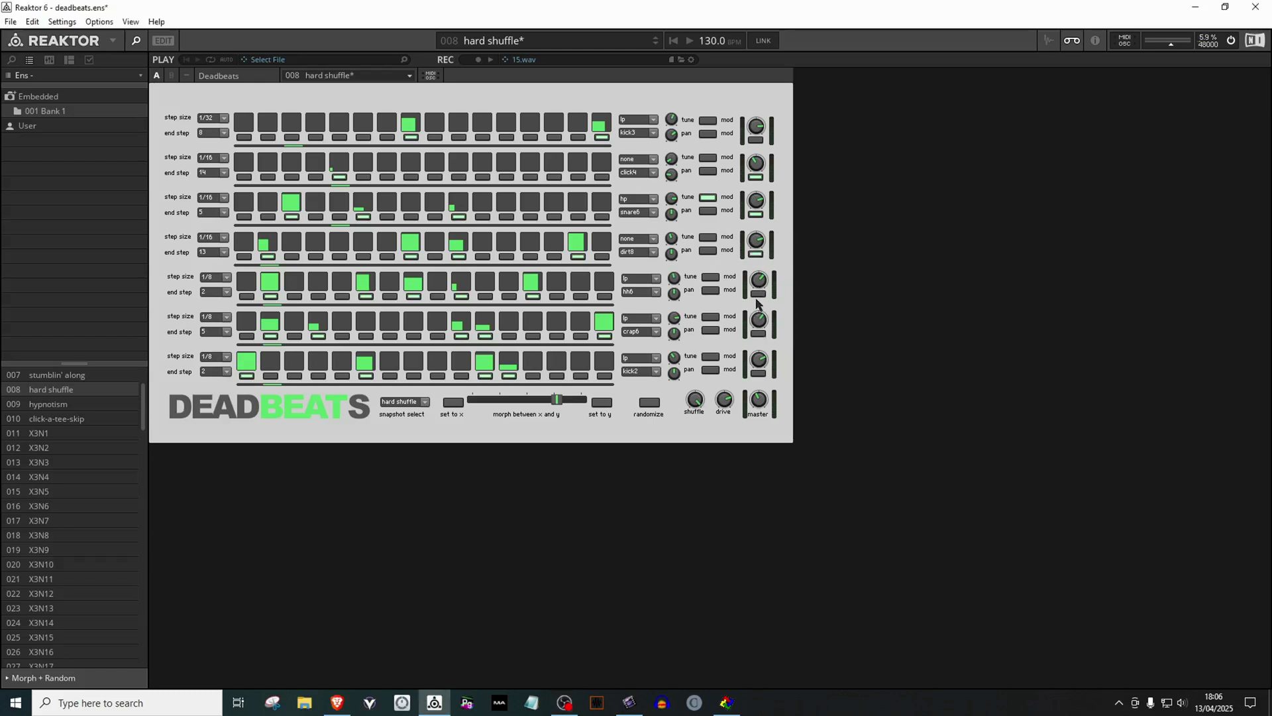
click(759, 334)
click(758, 373)
Set the kick3 track's step size to 1/16, set steps 4 and 8 to full level, and briefly play the result.
click(224, 124)
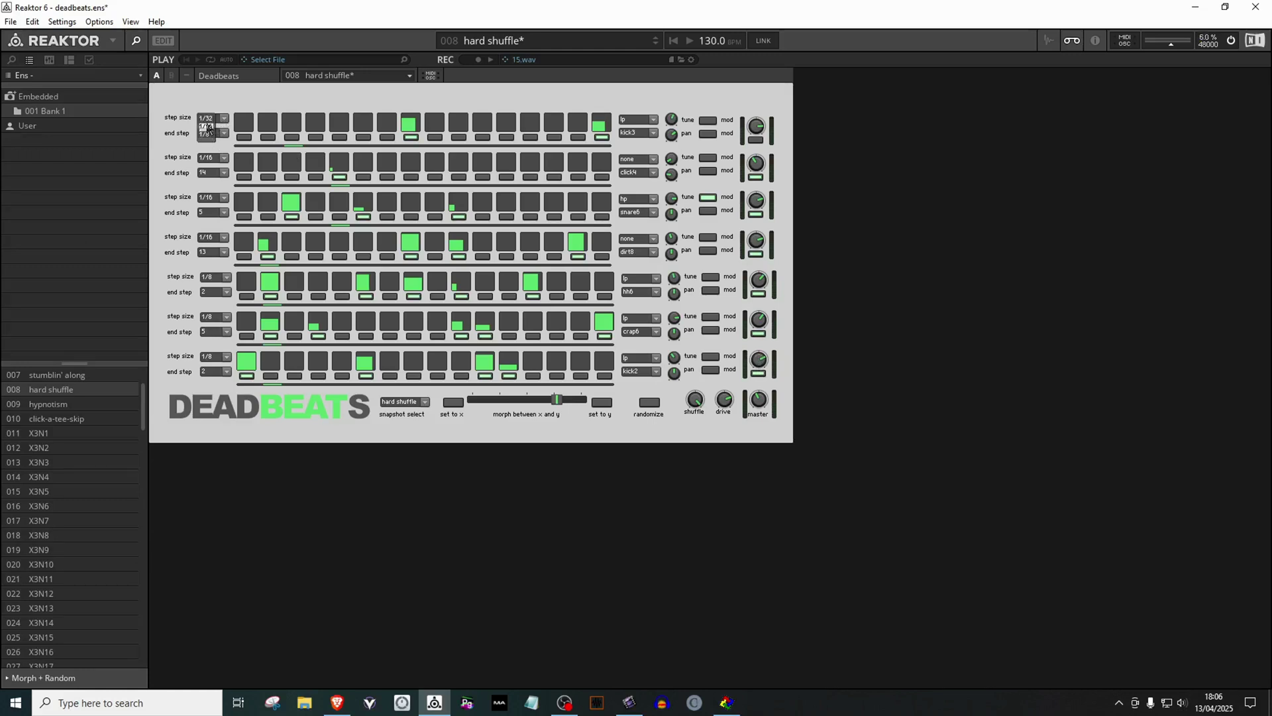
click(207, 127)
click(316, 123)
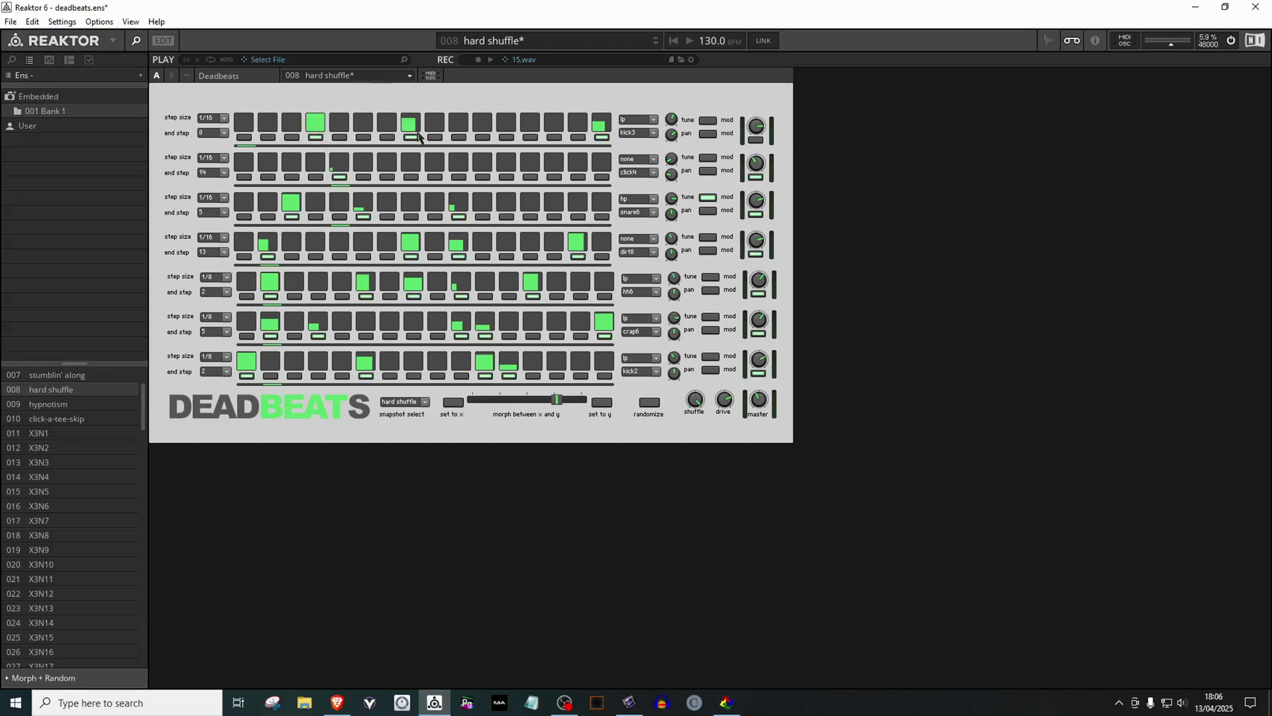
click(410, 119)
click(689, 42)
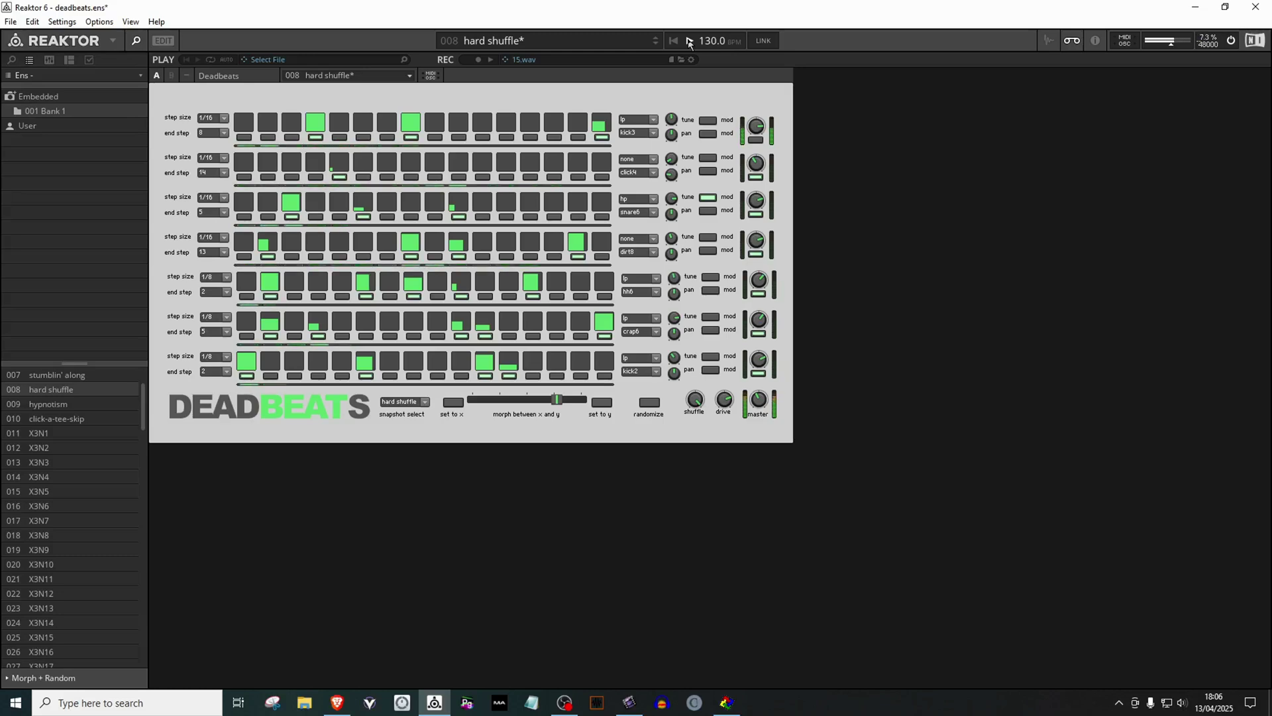
click(689, 42)
Set the snare6 track's end step to 7 and replace its existing hits with a single full-level hit on step 5.
click(224, 213)
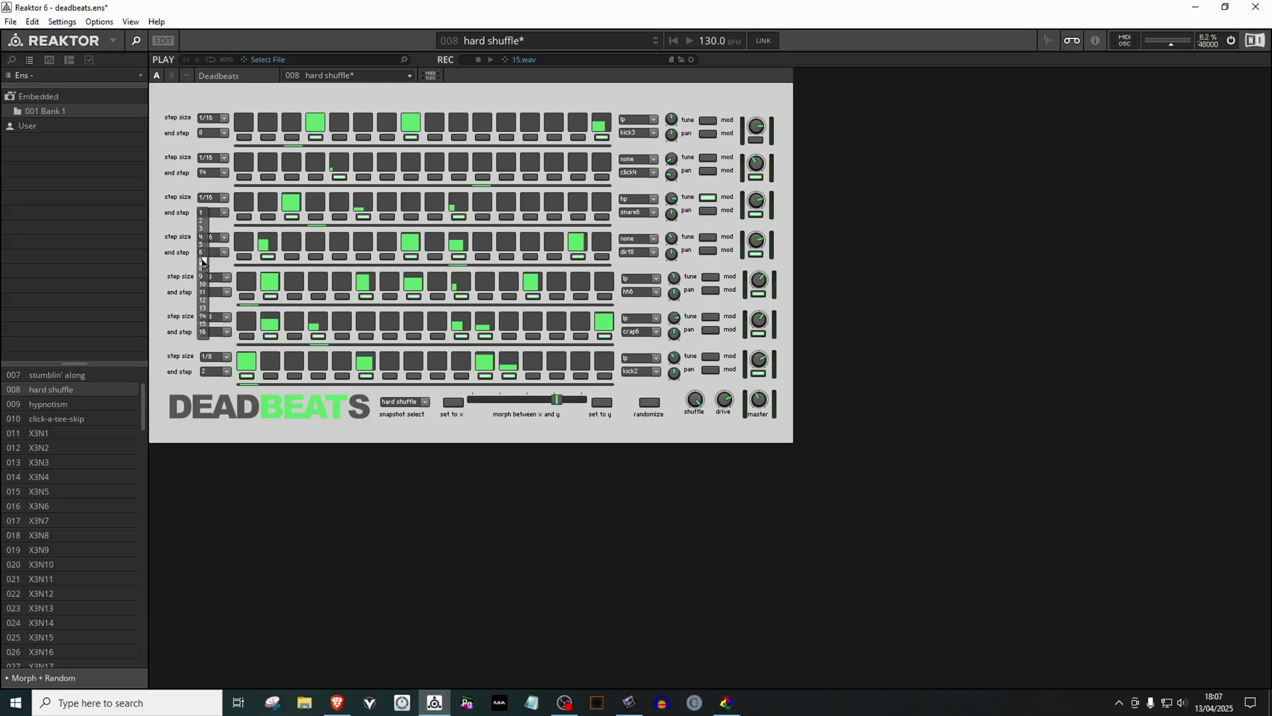
click(203, 261)
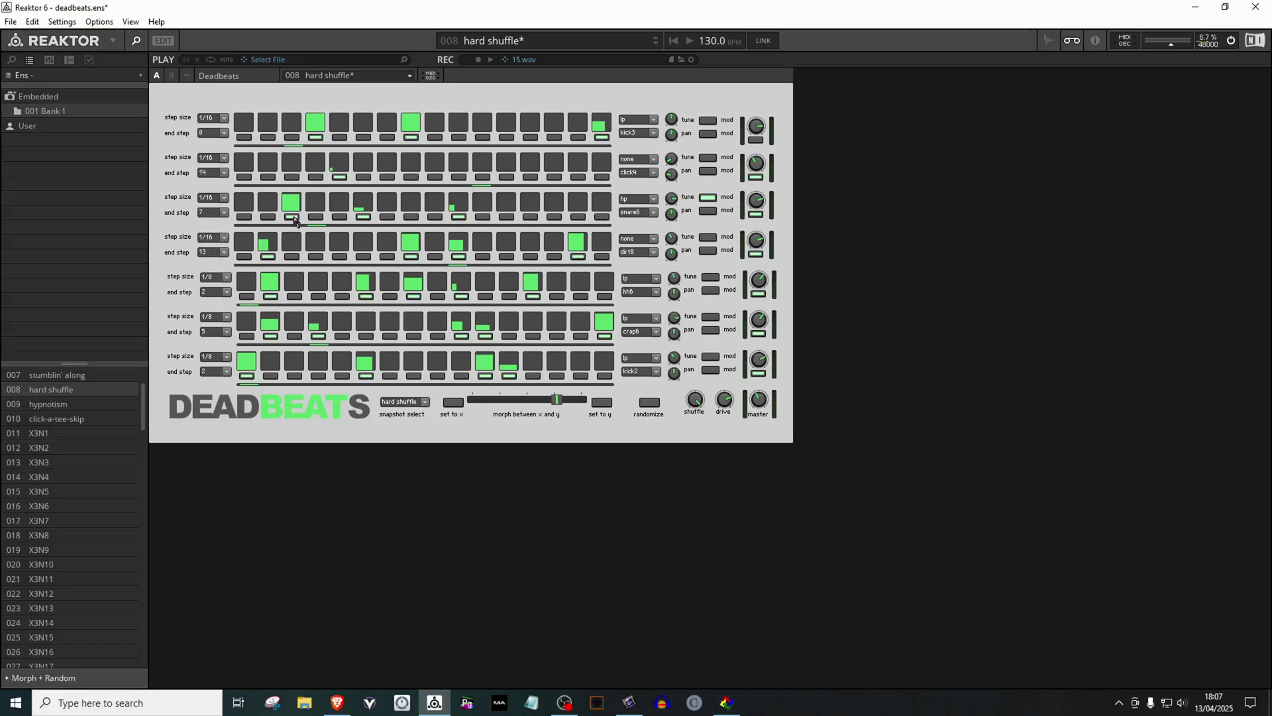
click(362, 217)
click(346, 196)
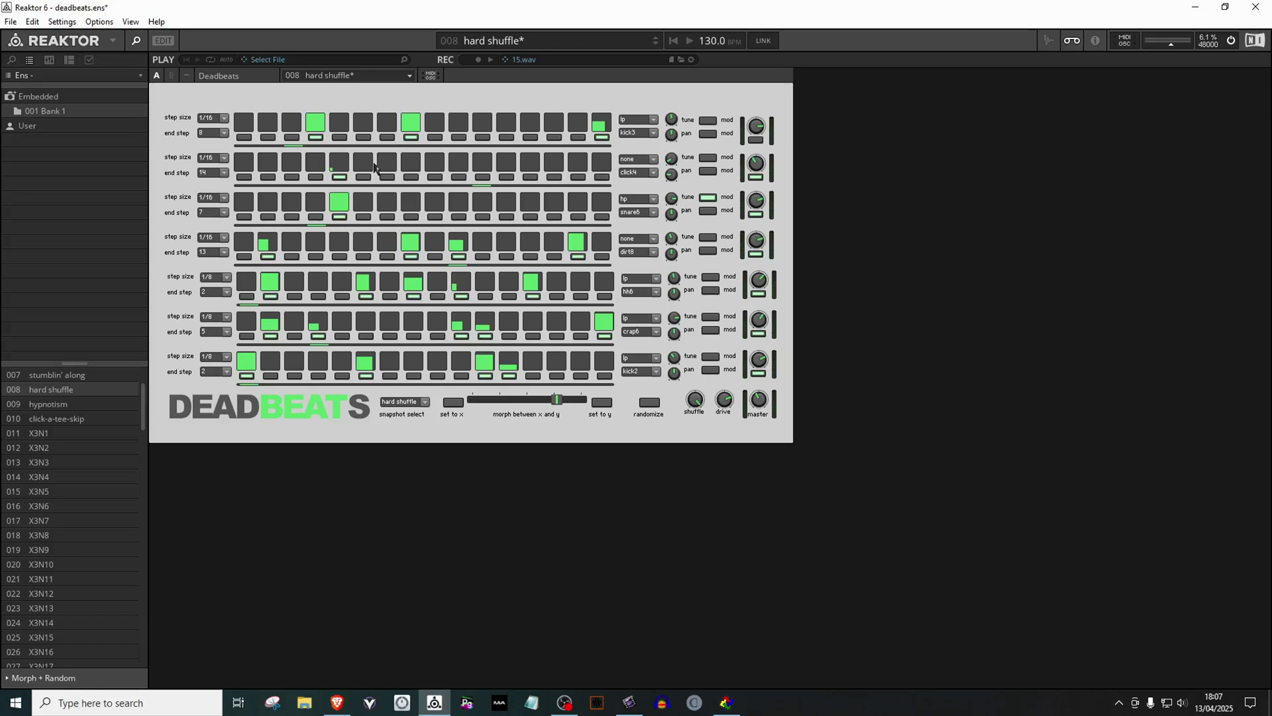
Set the snare6 track's filter to none, turn off its tune modulation, and unmute the track.
click(654, 199)
click(627, 218)
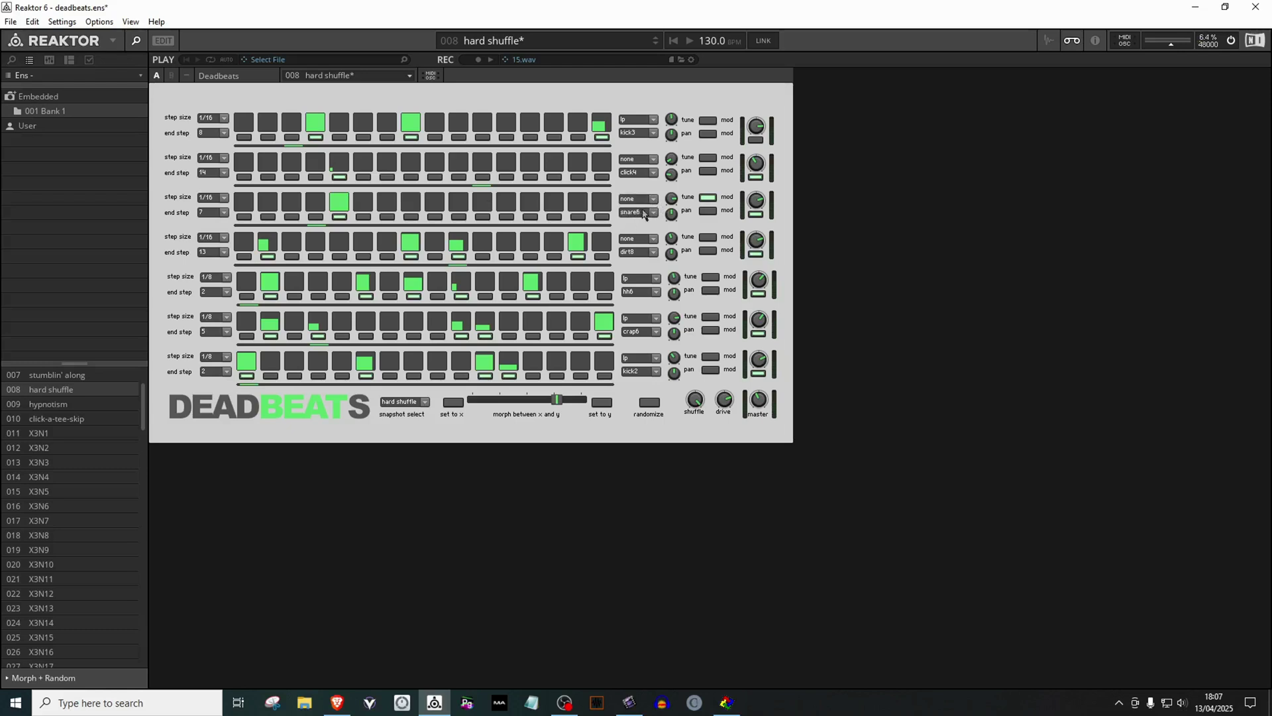
click(707, 198)
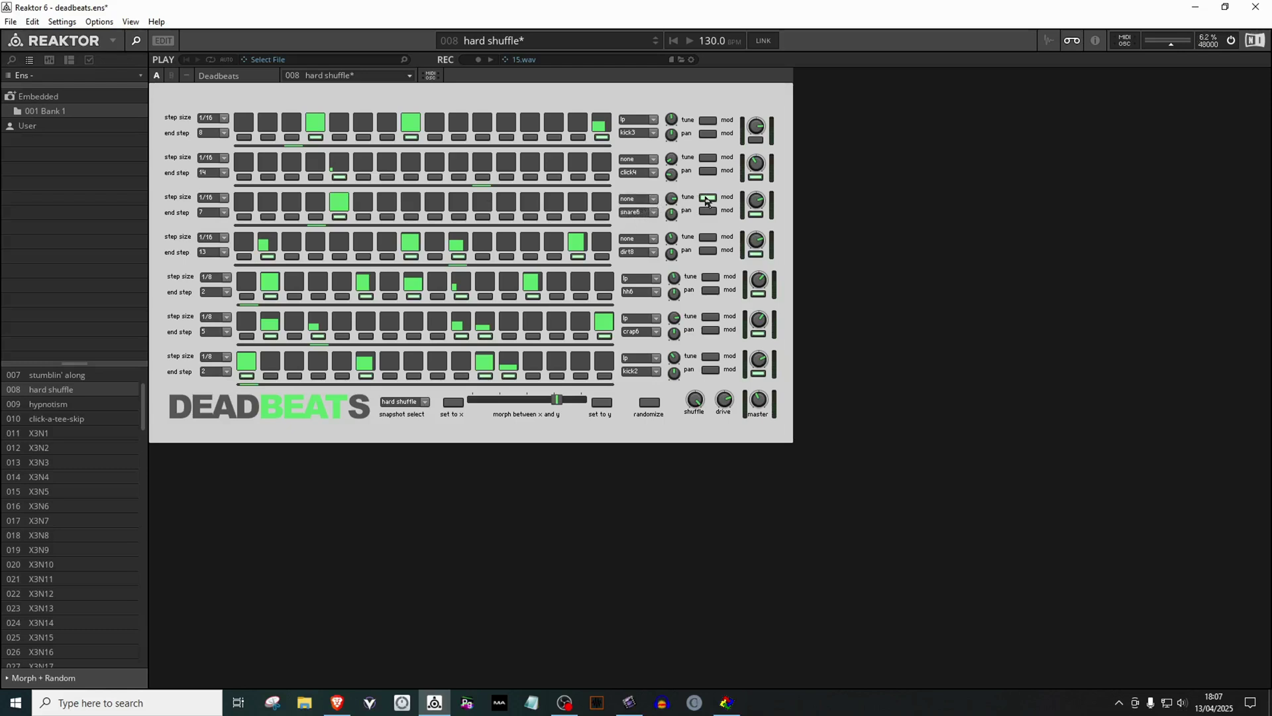
click(754, 214)
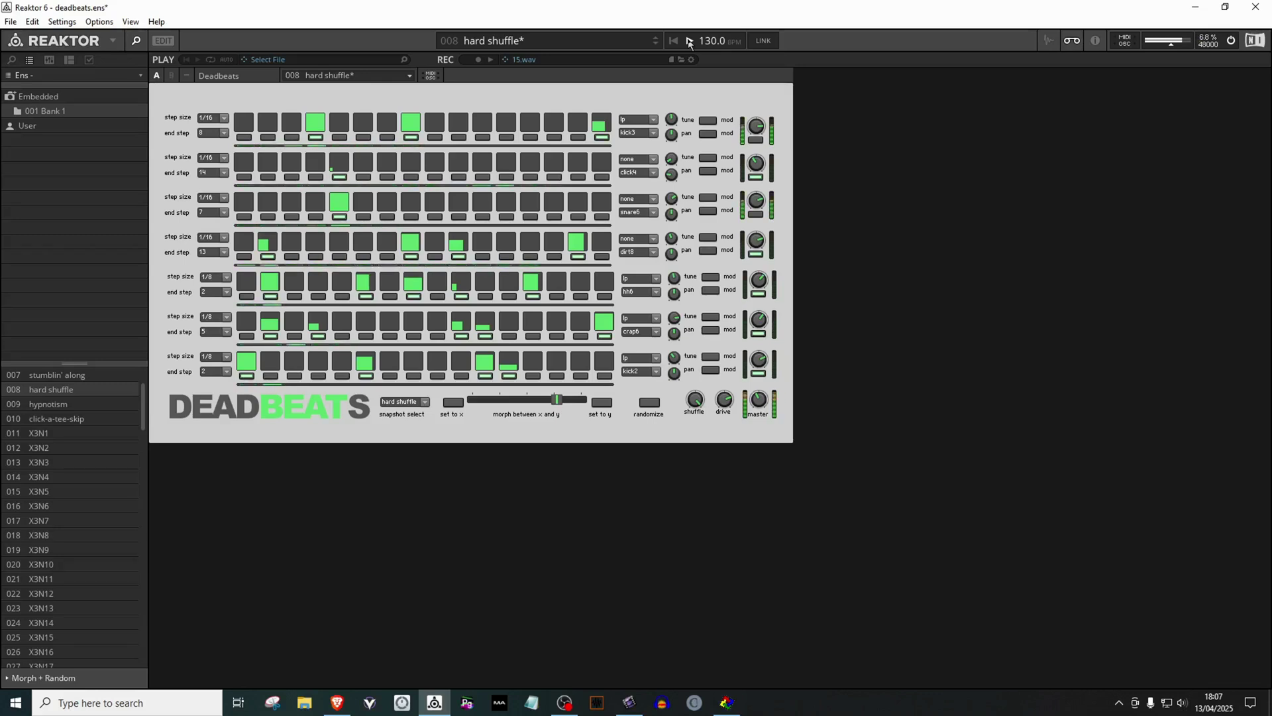
Set the snare6 track's step size to 1/8, add a low-level hit on step 7, and play the pattern.
click(226, 202)
click(218, 216)
drag(387, 219, 388, 211)
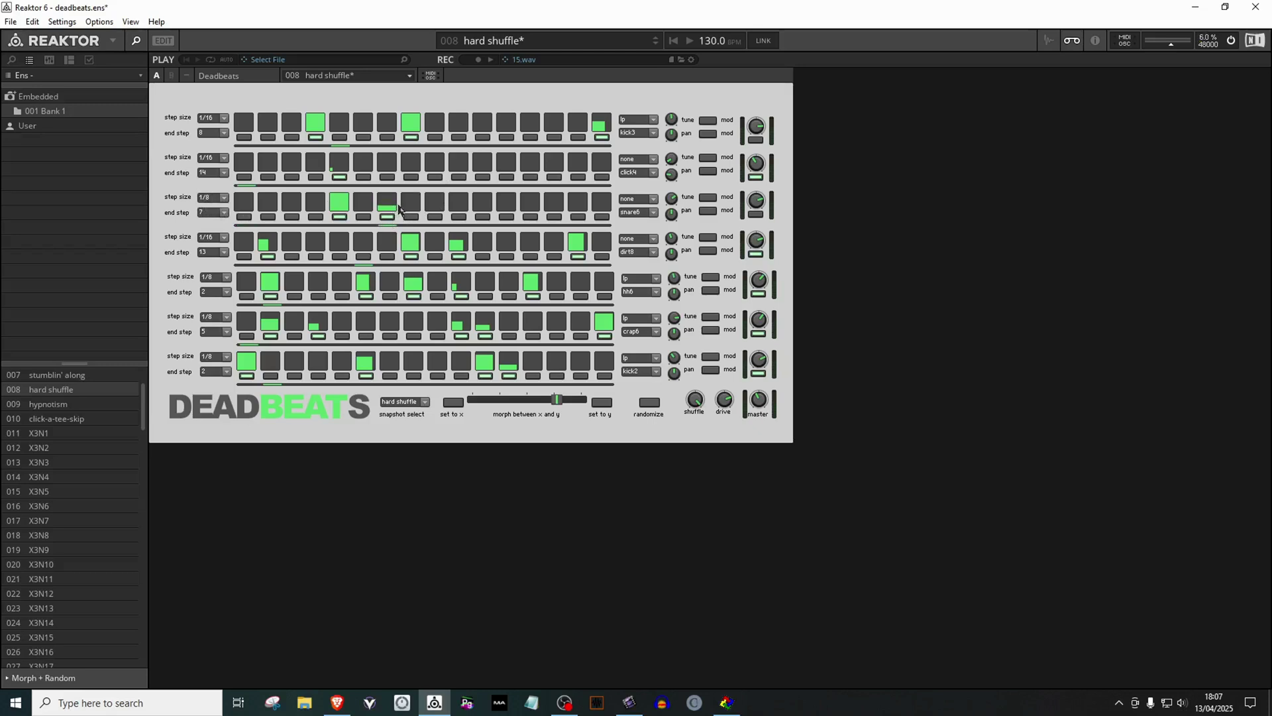
click(690, 41)
Clear steps 6, 8, 10 and 13 of the hh6 track and set its step size to 1/16.
click(367, 297)
click(413, 297)
click(462, 297)
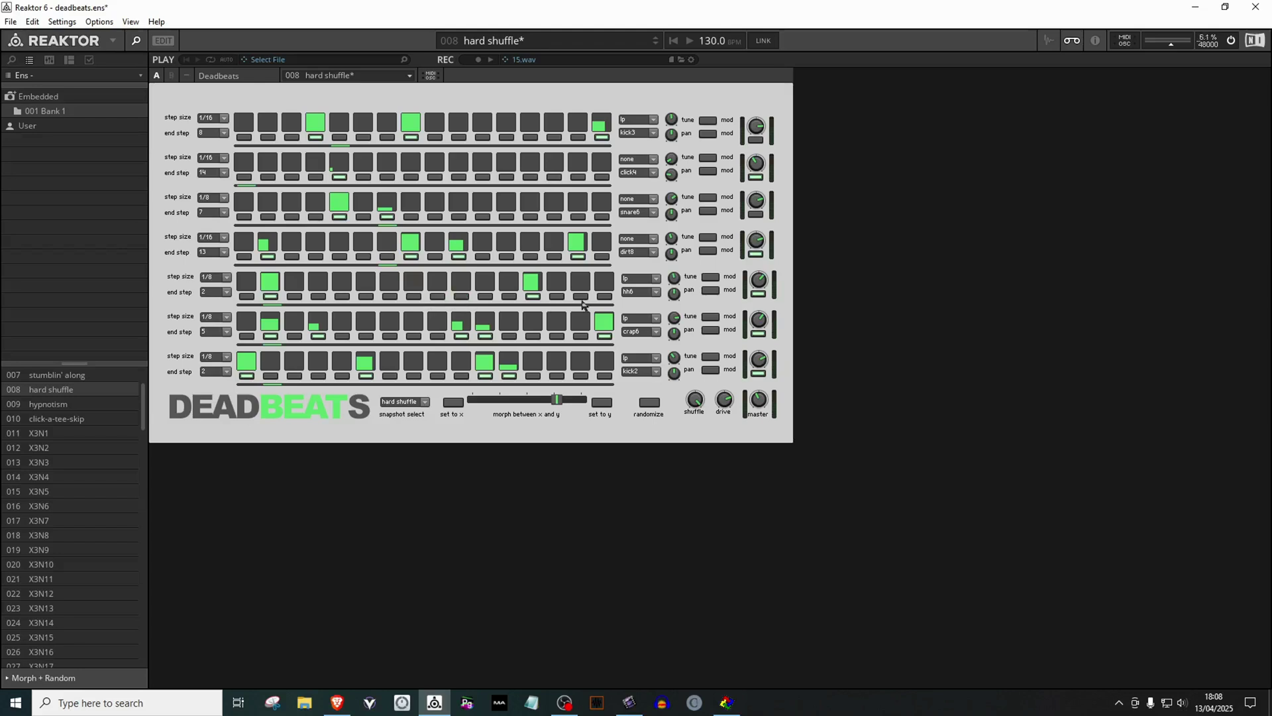
click(534, 296)
click(227, 277)
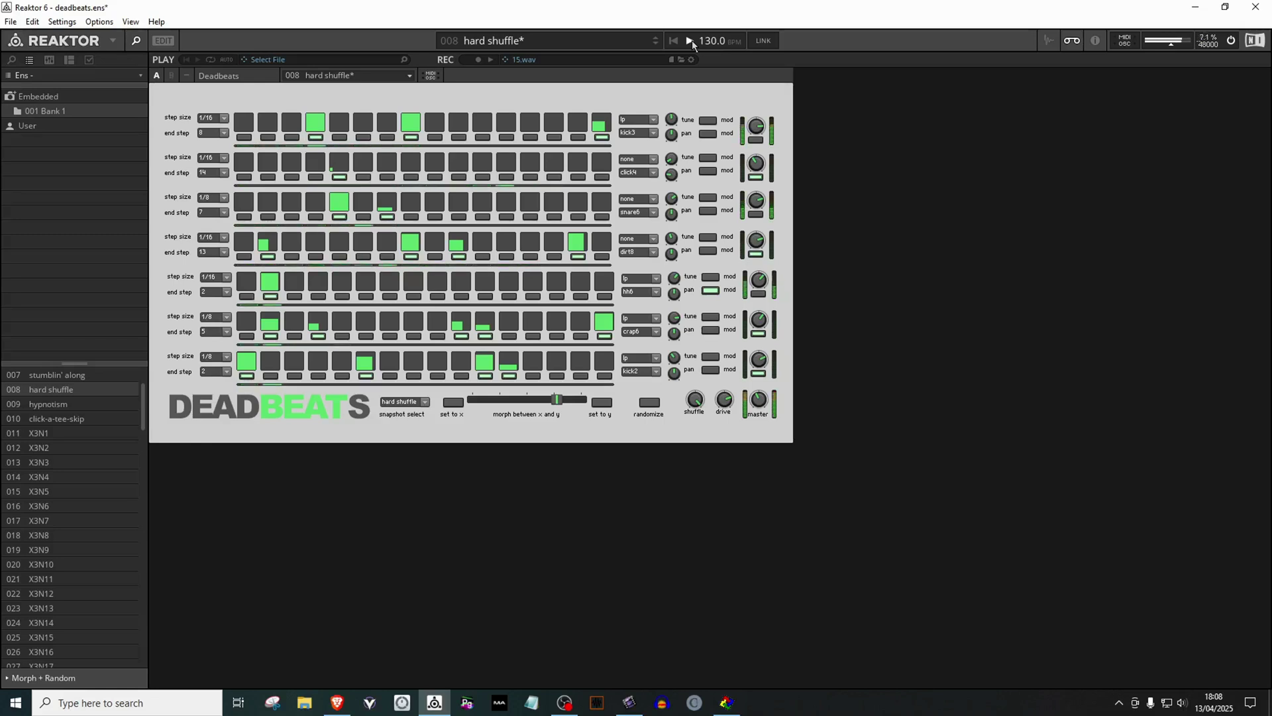
Try end step 3 on the hh6 track during playback, and return its end step to 2.
click(226, 293)
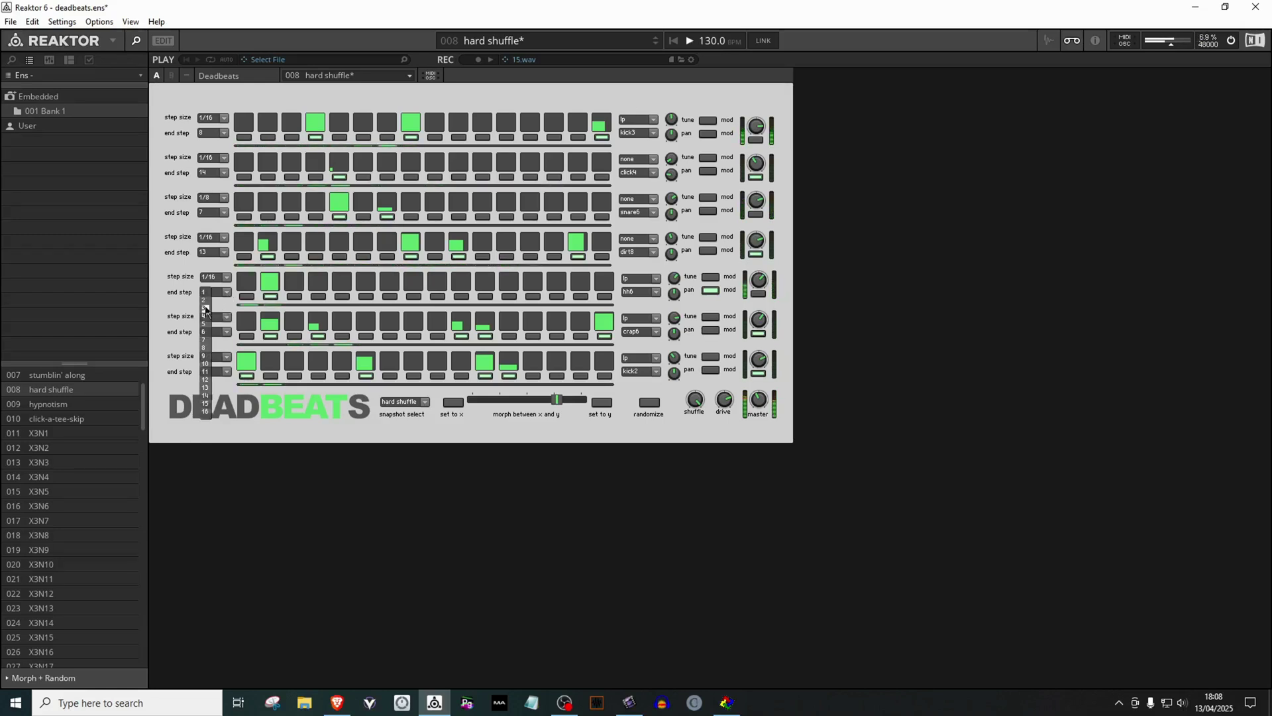
click(206, 308)
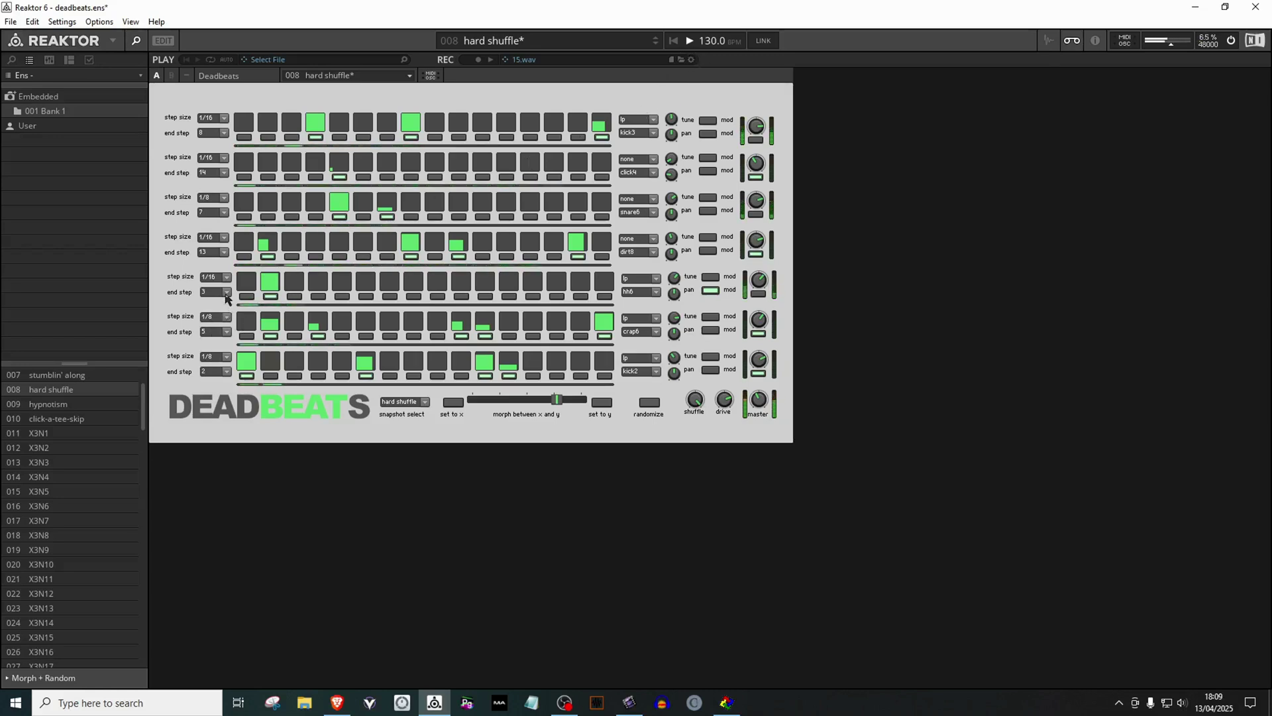
click(226, 293)
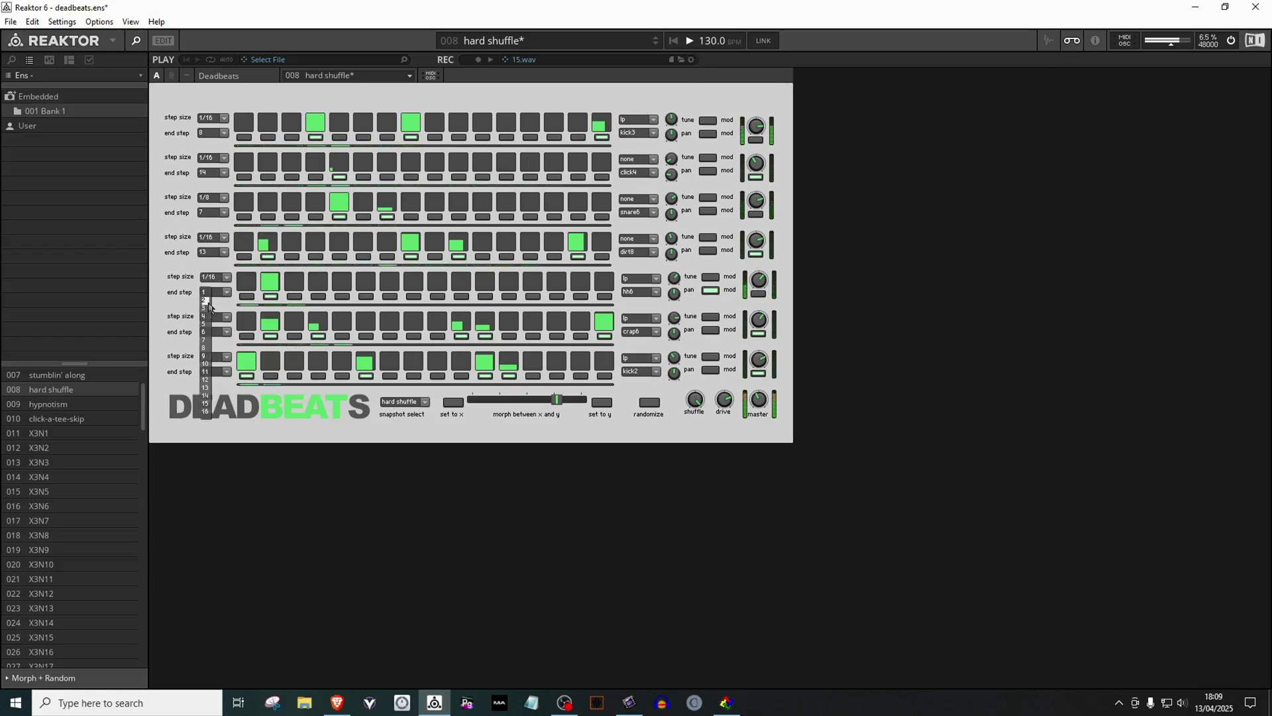
click(208, 301)
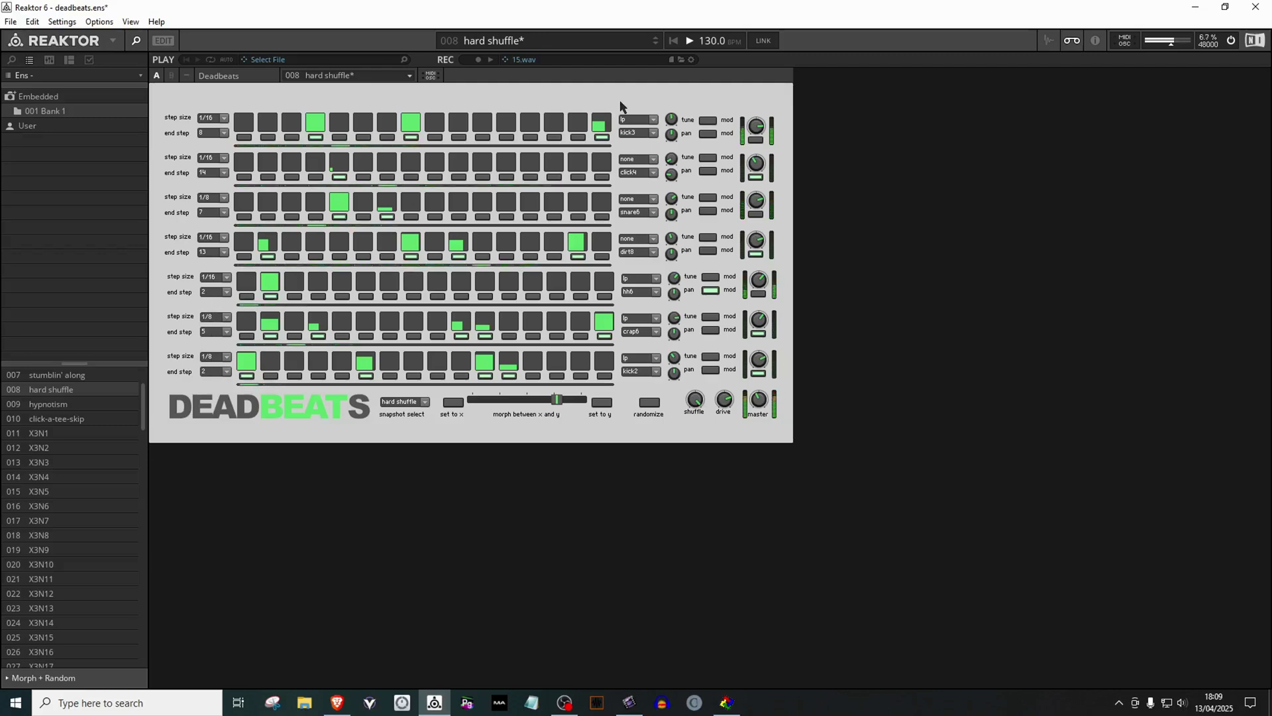